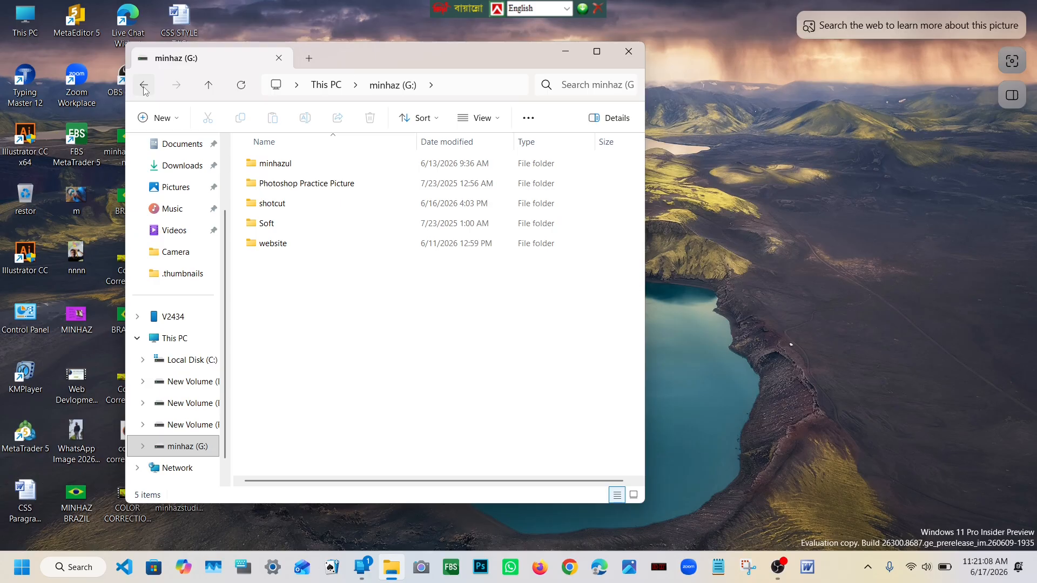
Step: Open the Color correction folder inside Photoshop Practice Picture on the minhaz (G:) drive
double_click(289, 184)
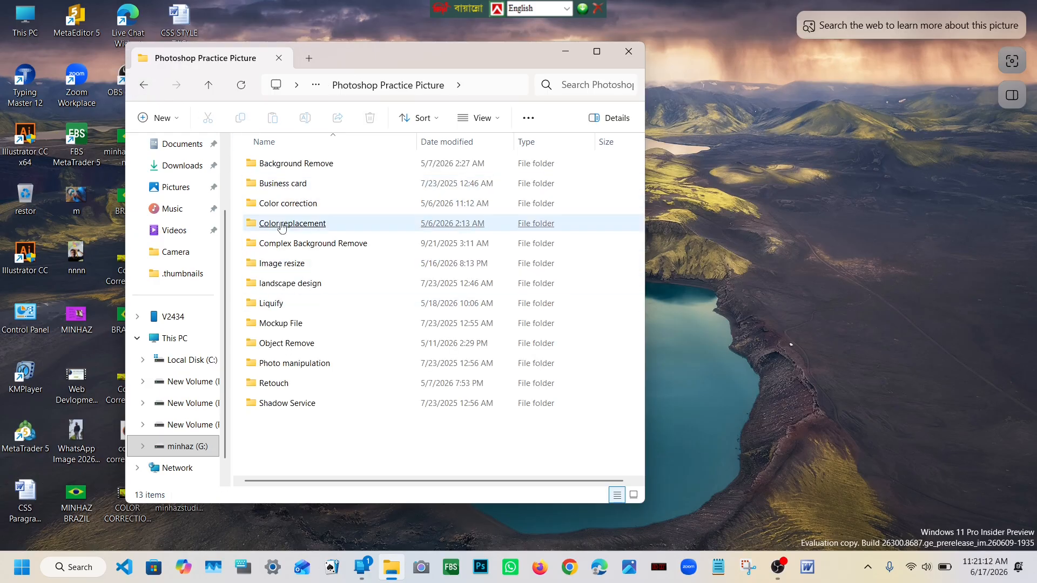
double_click(277, 204)
scroll(448, 326, down, 15)
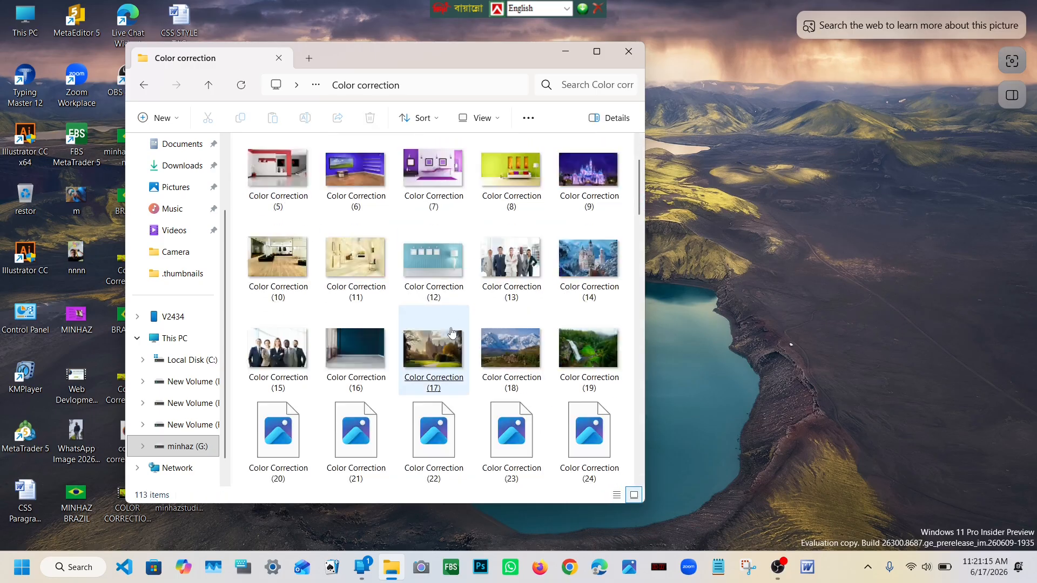
click(439, 320)
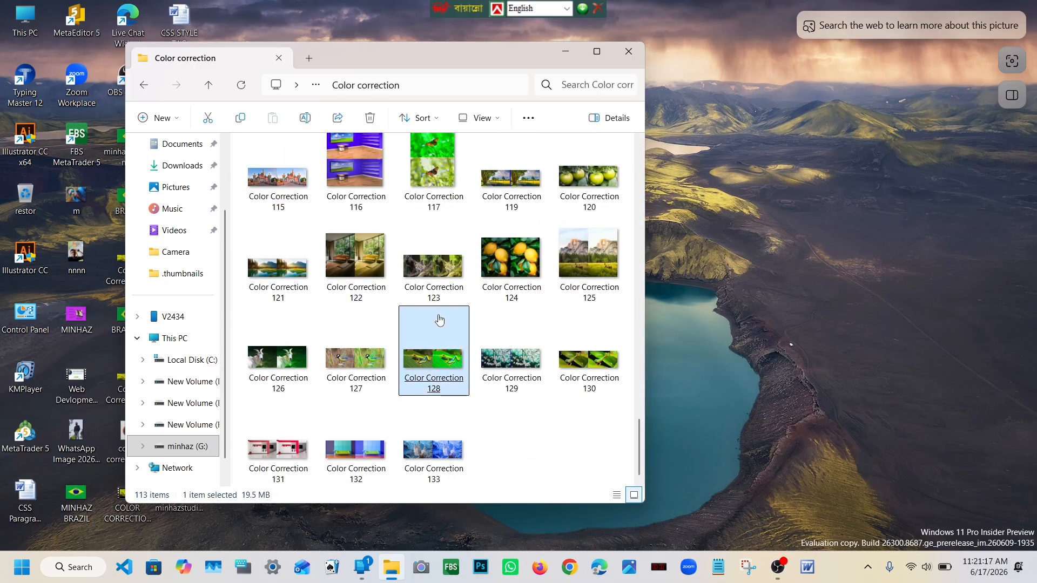
Step: Start Photoshop and arrange its window beside the Color correction folder window
click(482, 565)
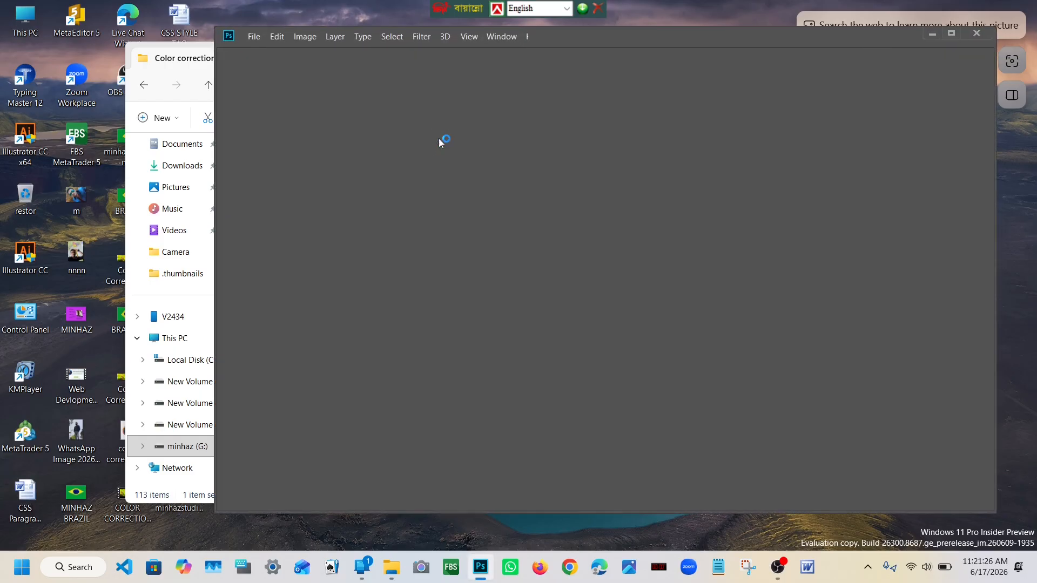
drag(586, 48, 623, 78)
click(438, 53)
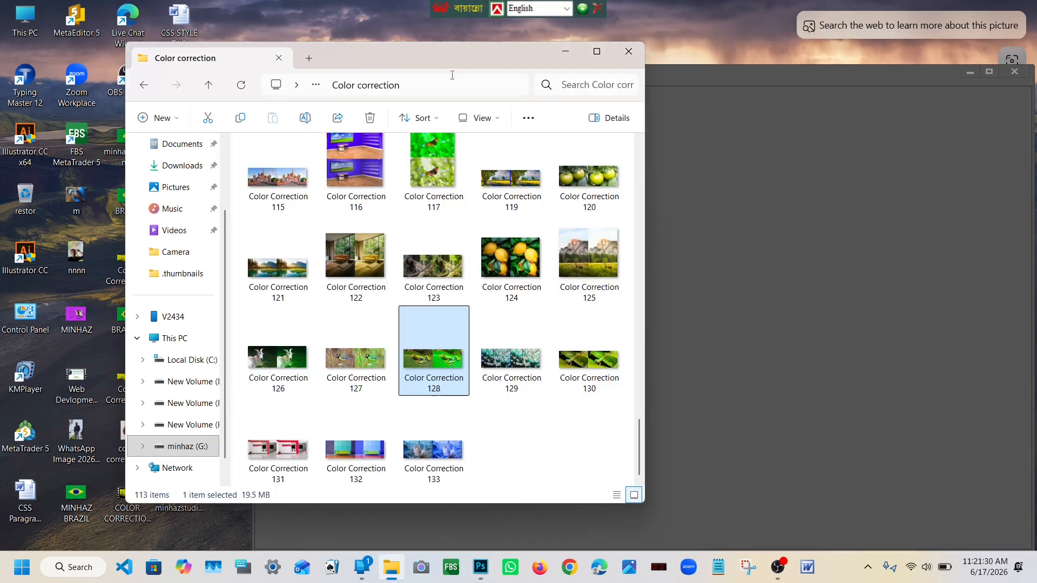
click(721, 73)
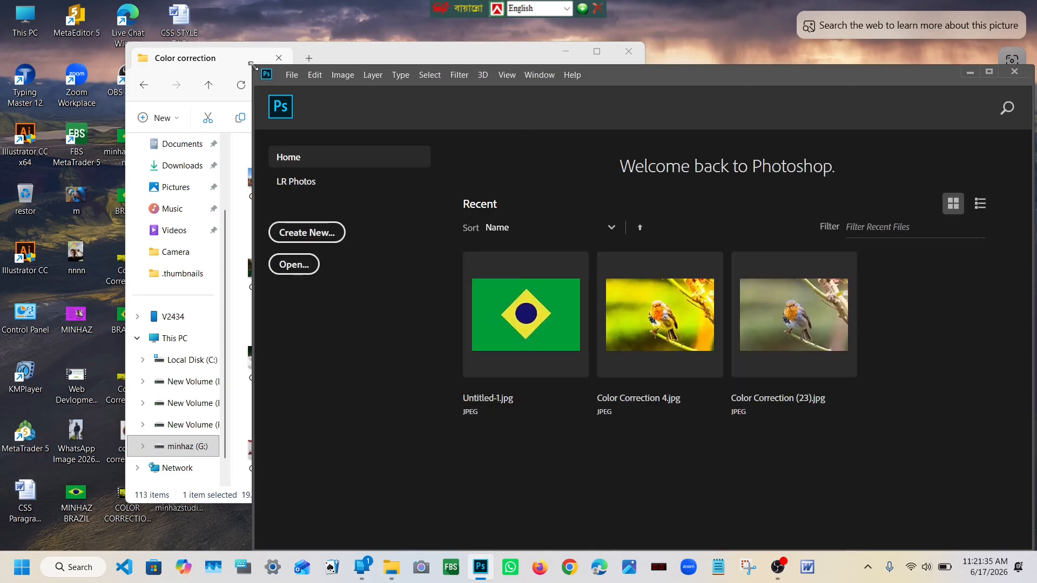
drag(256, 72, 495, 88)
drag(865, 104, 863, 86)
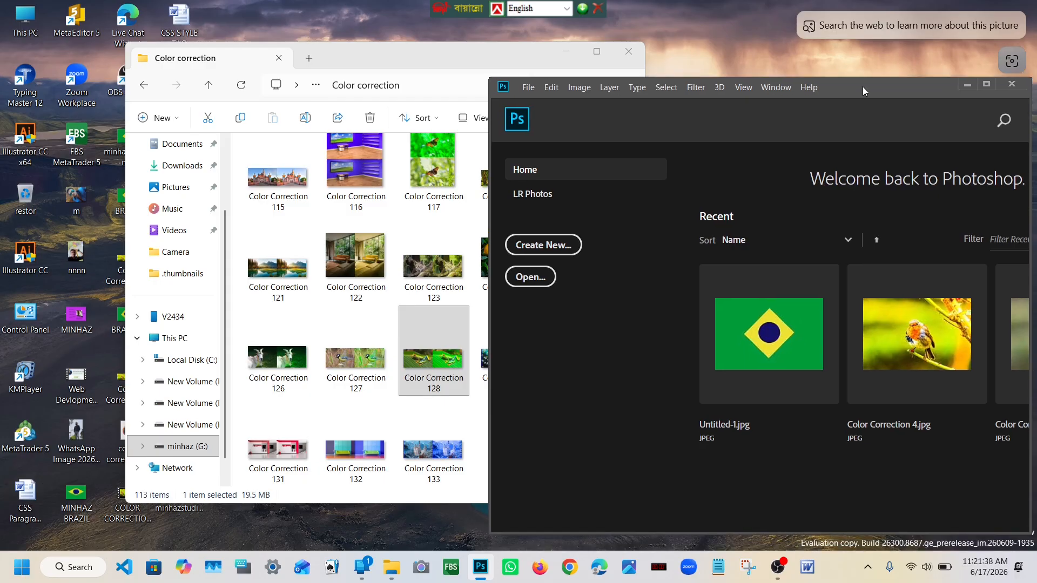
drag(460, 59, 381, 64)
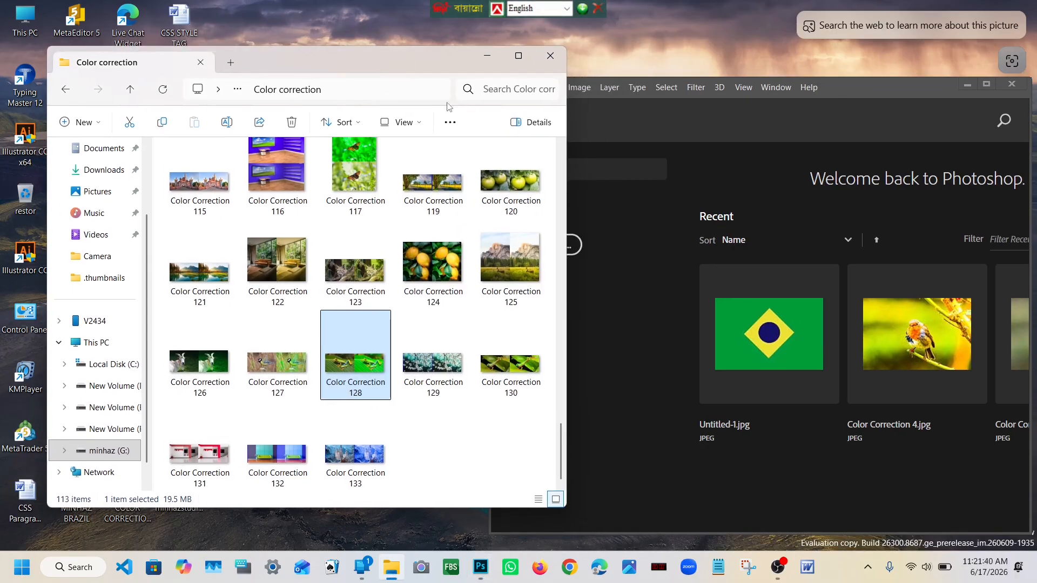
drag(851, 92, 849, 78)
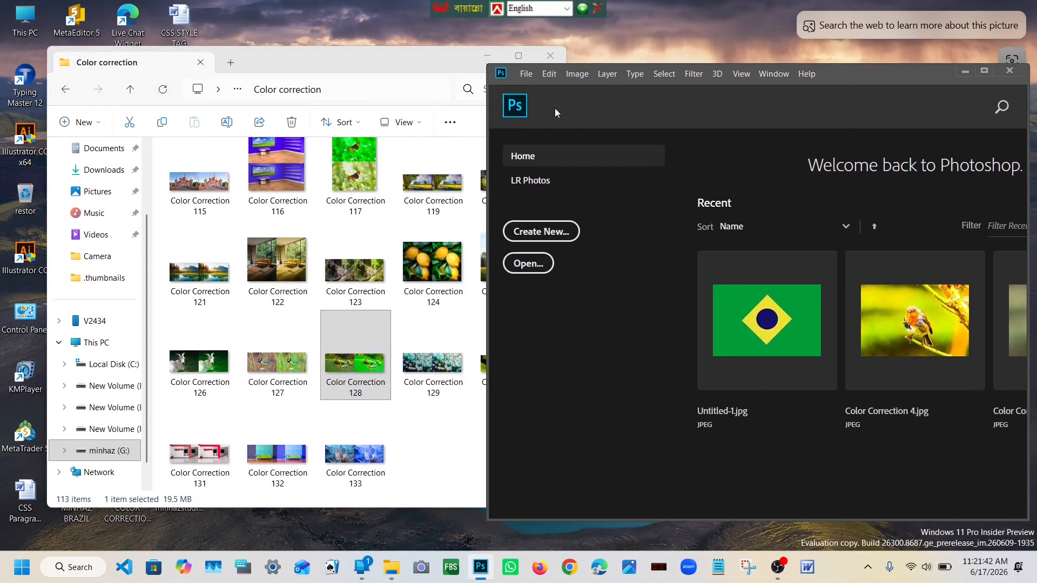
click(391, 71)
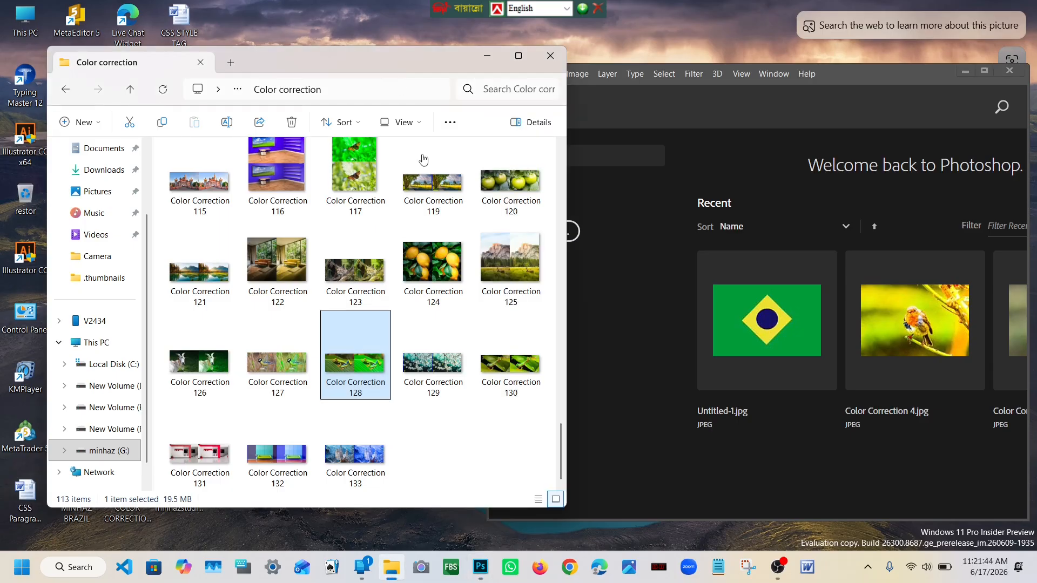
Step: Look through the pictures in the Color correction folder for a photo suited to color correction
click(424, 328)
scroll(425, 321, up, 15)
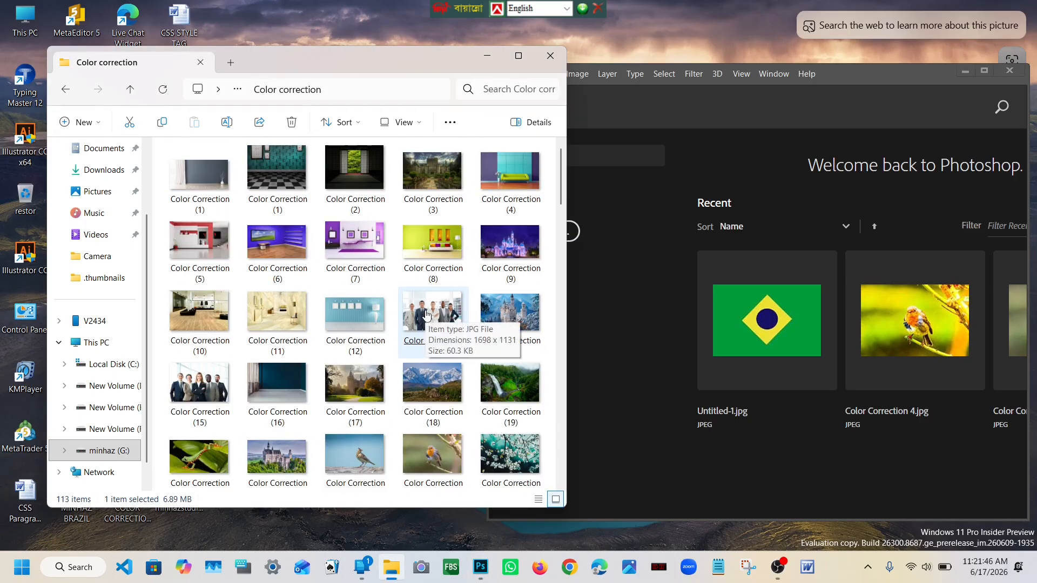
click(409, 284)
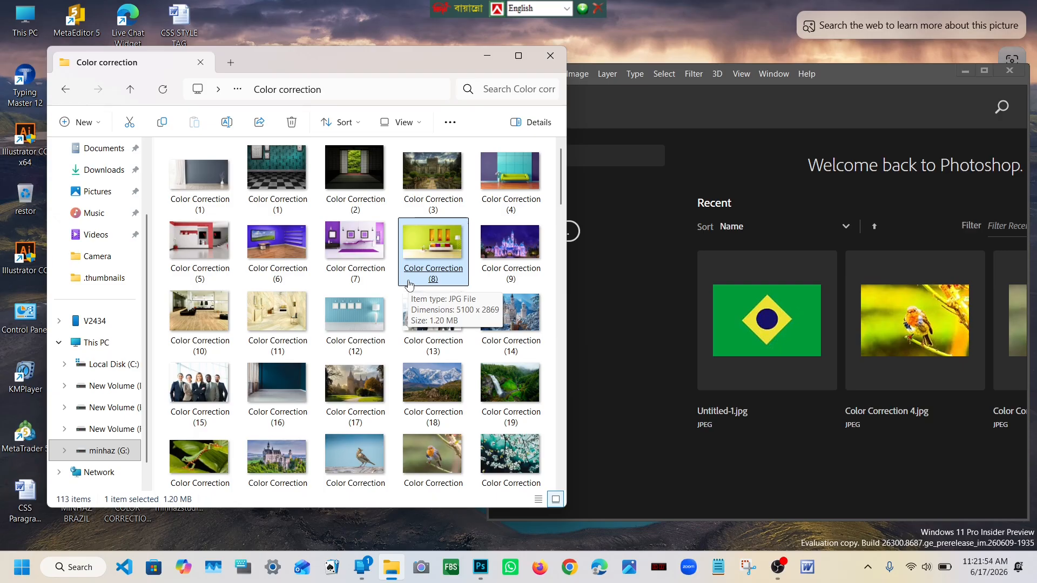
scroll(408, 284, down, 5)
click(400, 325)
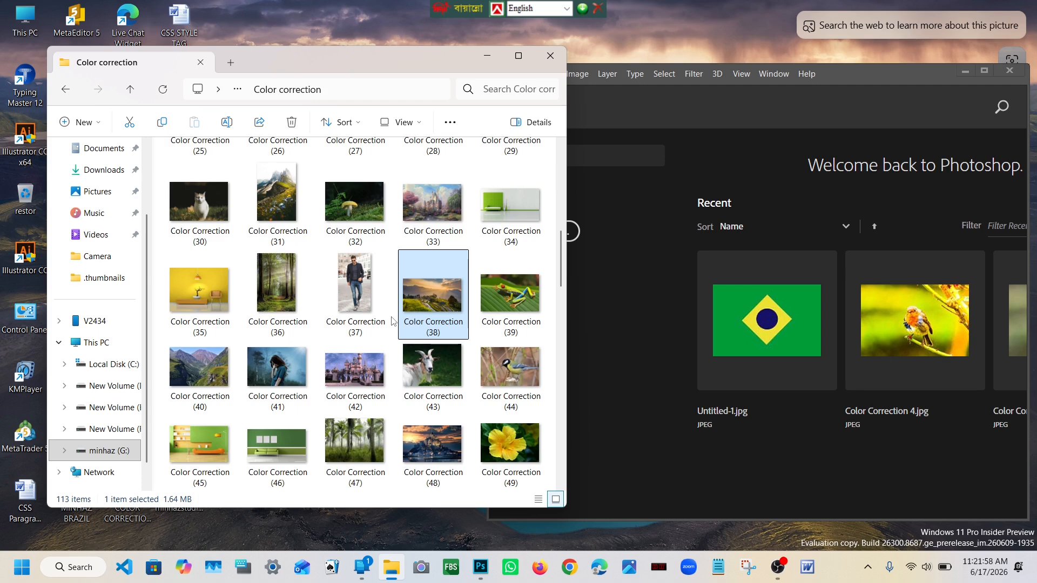
scroll(346, 323, up, 3)
click(351, 318)
click(294, 286)
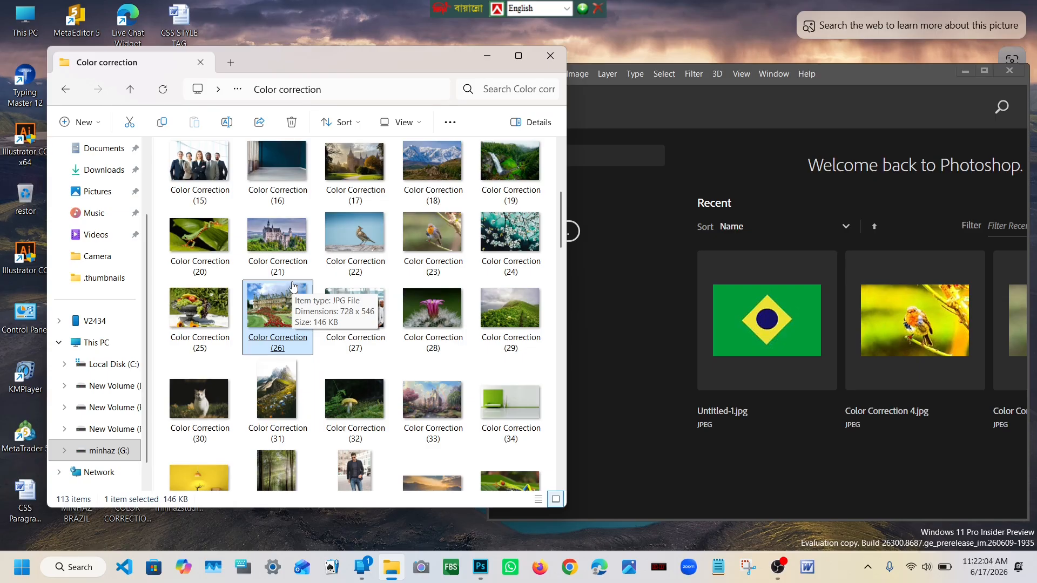
click(331, 260)
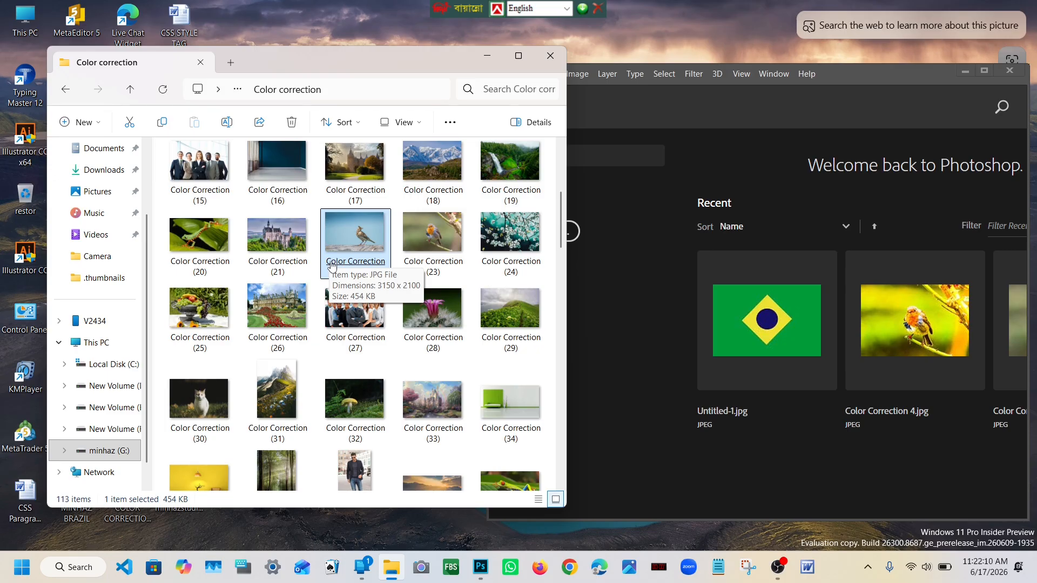
scroll(331, 268, down, 3)
scroll(313, 294, down, 7)
mouse_move(312, 293)
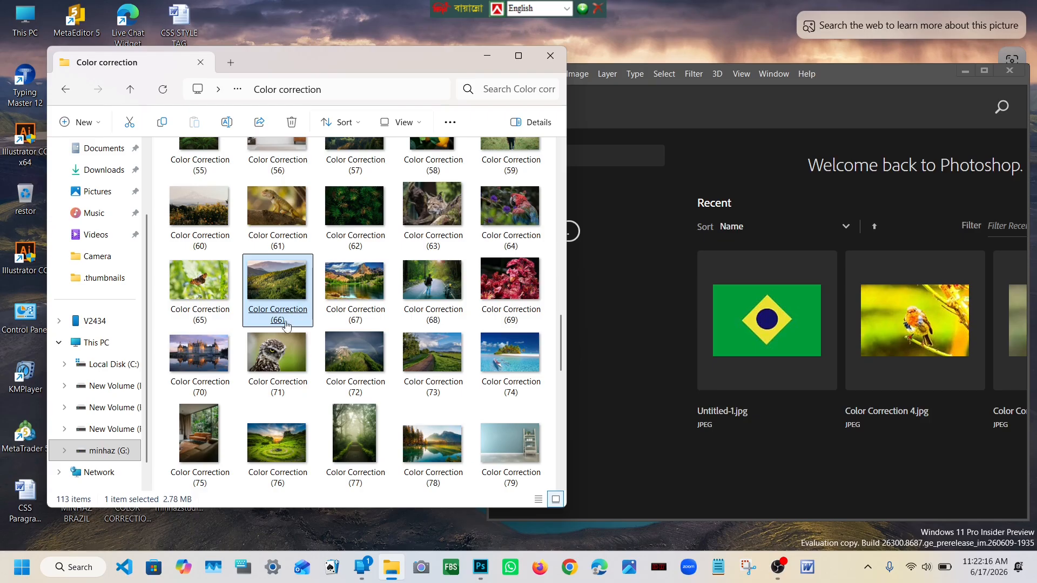
mouse_move(279, 356)
drag(278, 357, 328, 339)
scroll(355, 313, up, 10)
mouse_move(357, 319)
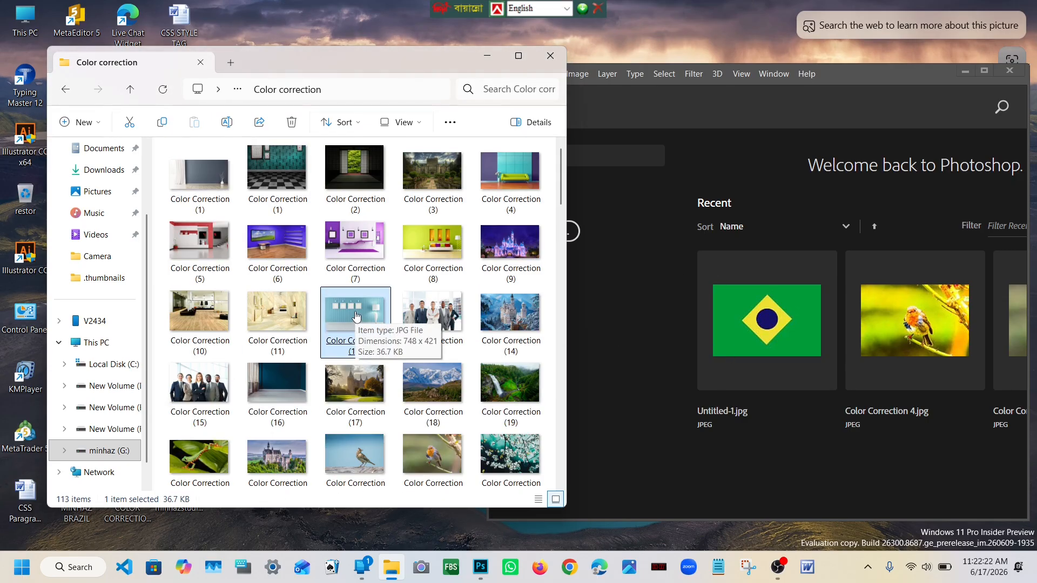
scroll(356, 317, down, 15)
scroll(346, 294, up, 15)
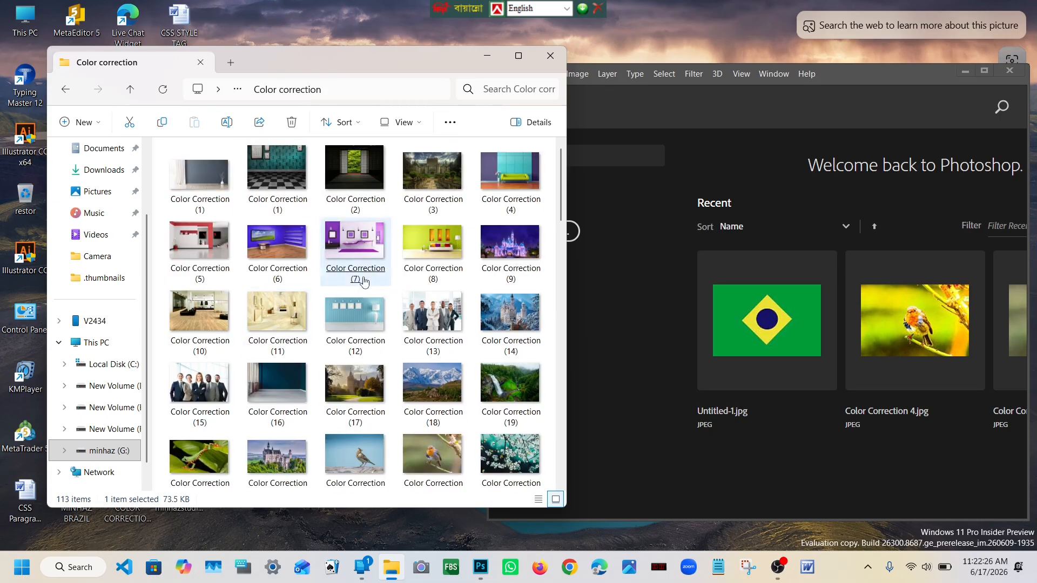
Step: Open the castle photo Color Correction (21) from the folder in Photoshop
scroll(311, 335, down, 3)
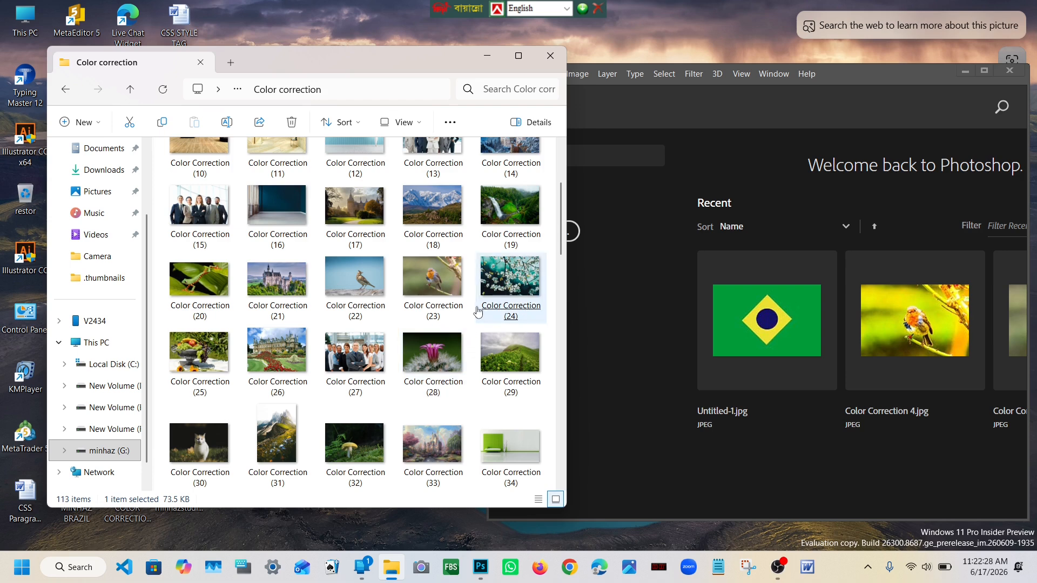
click(280, 287)
drag(280, 287, 666, 316)
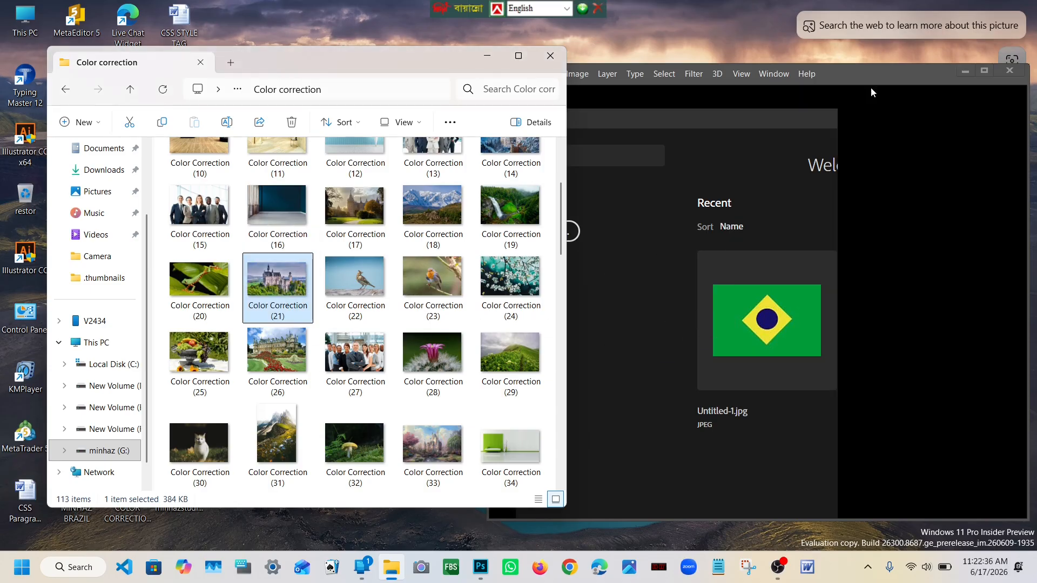
scroll(374, 256, down, 15)
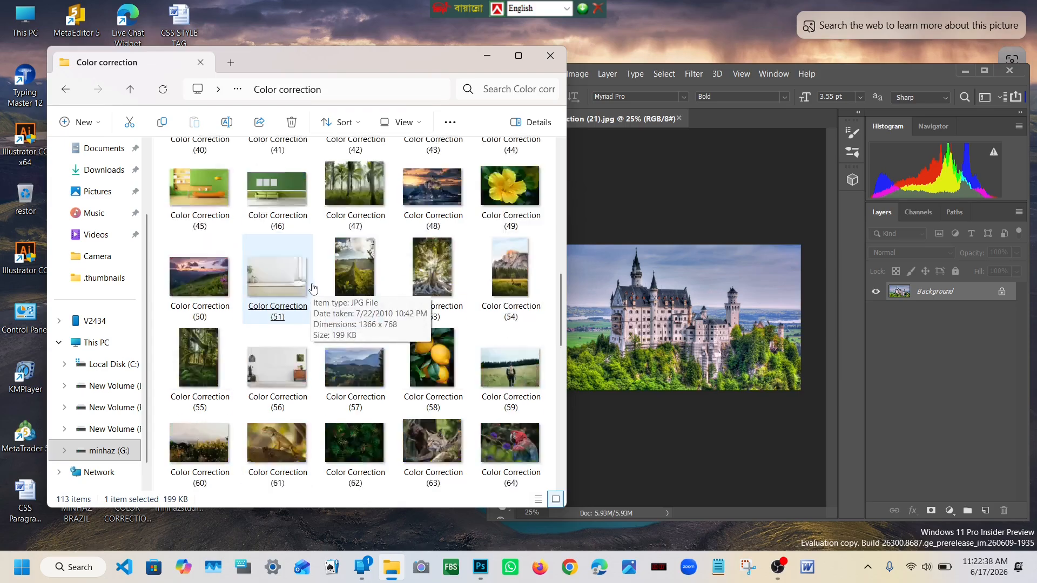
click(331, 292)
scroll(331, 292, up, 15)
click(332, 282)
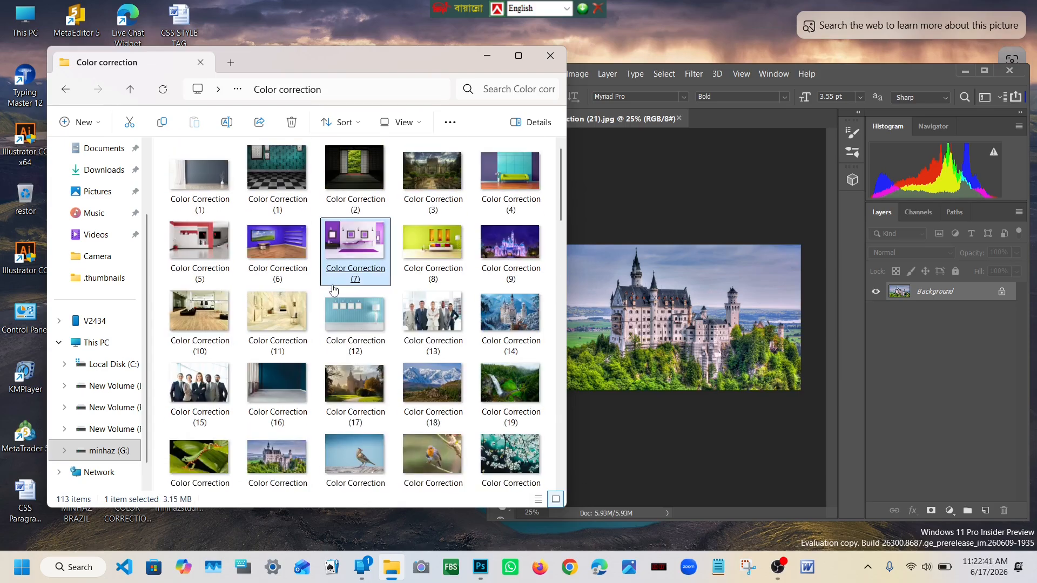
click(847, 73)
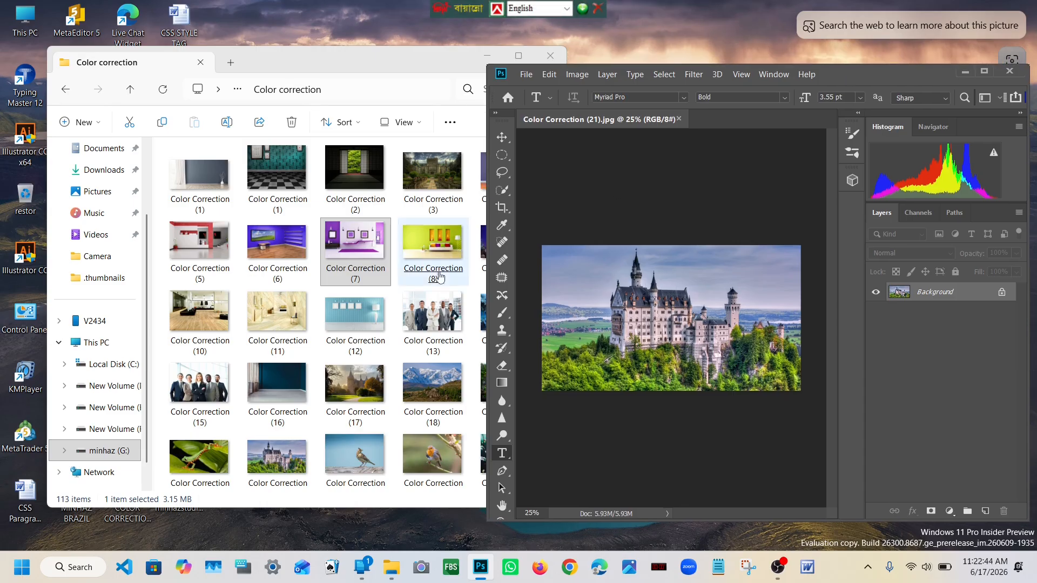
click(383, 67)
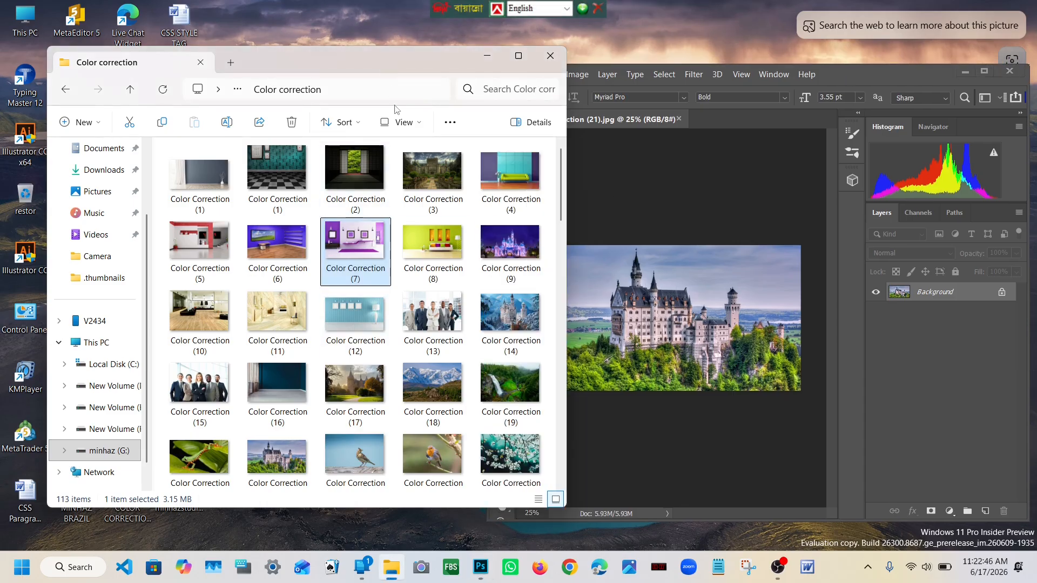
click(423, 237)
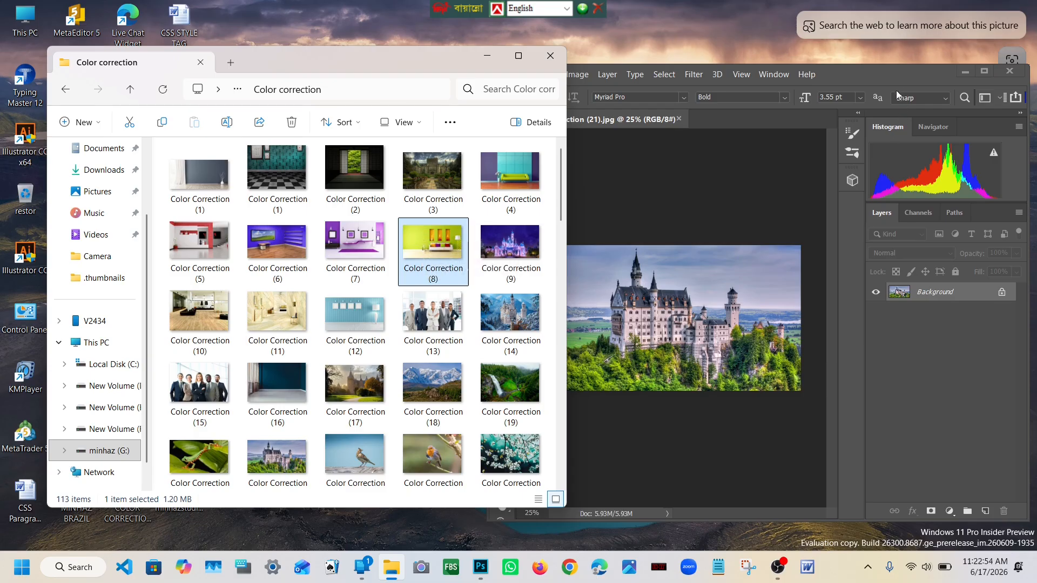
Step: Maximize the Photoshop window and duplicate the castle photo's Background layer
click(983, 75)
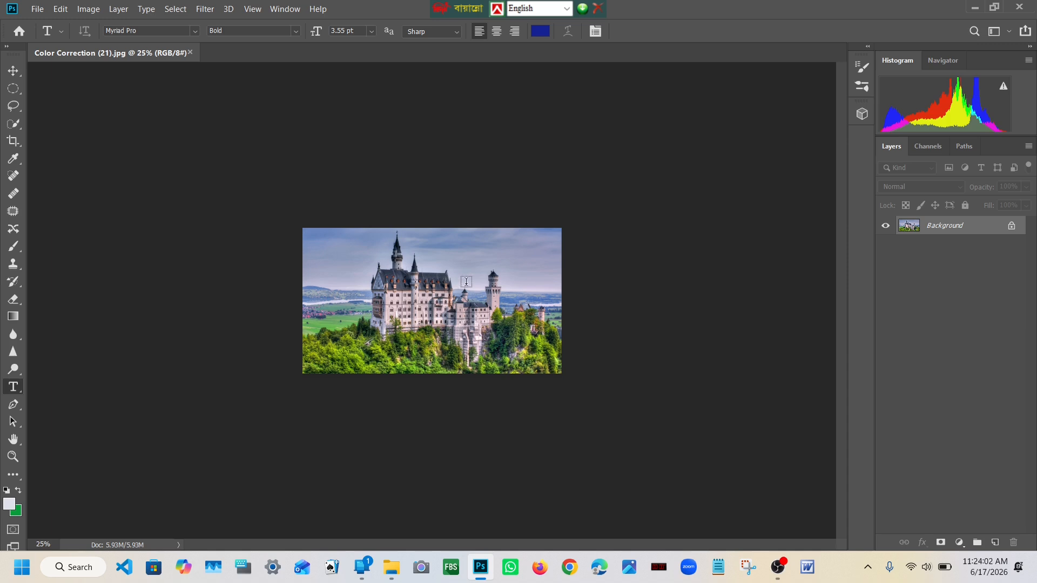
key(ctrl+plus)
key(ctrl+plus)
key(ctrl+plus)
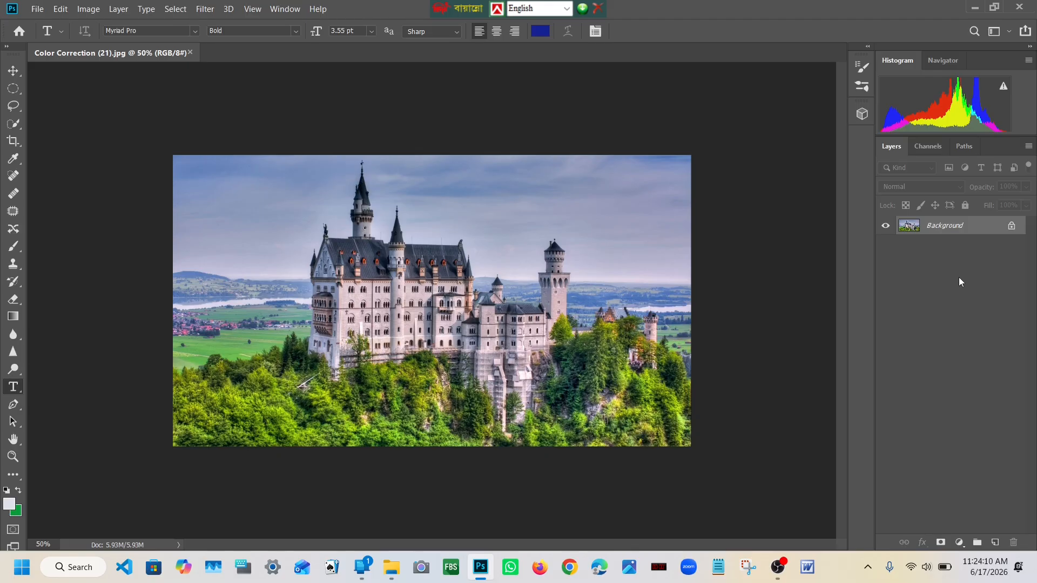
key(ctrl+j)
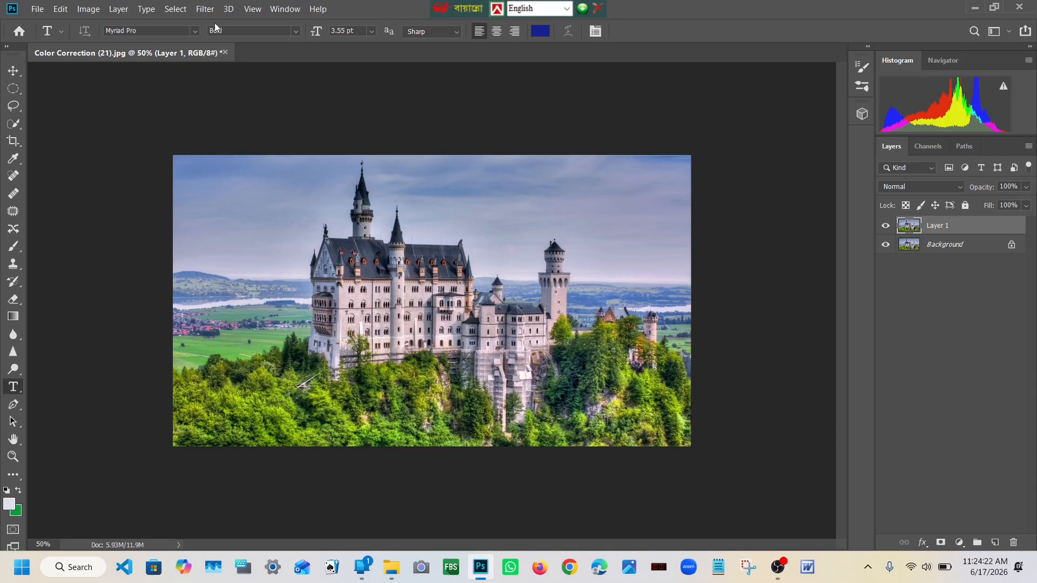
Step: Open the Camera Raw Filter for the duplicated castle layer
click(206, 9)
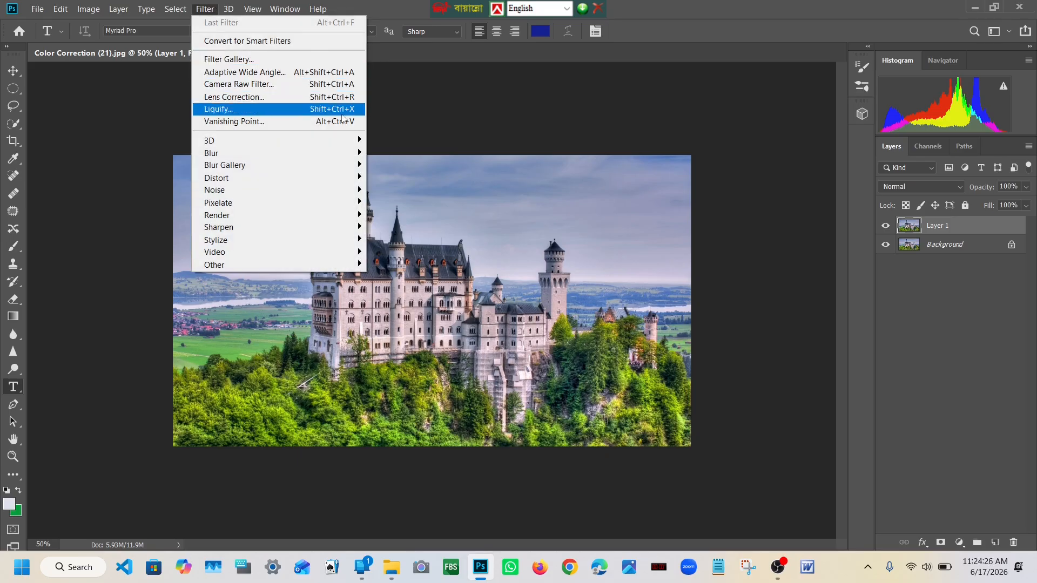
click(208, 11)
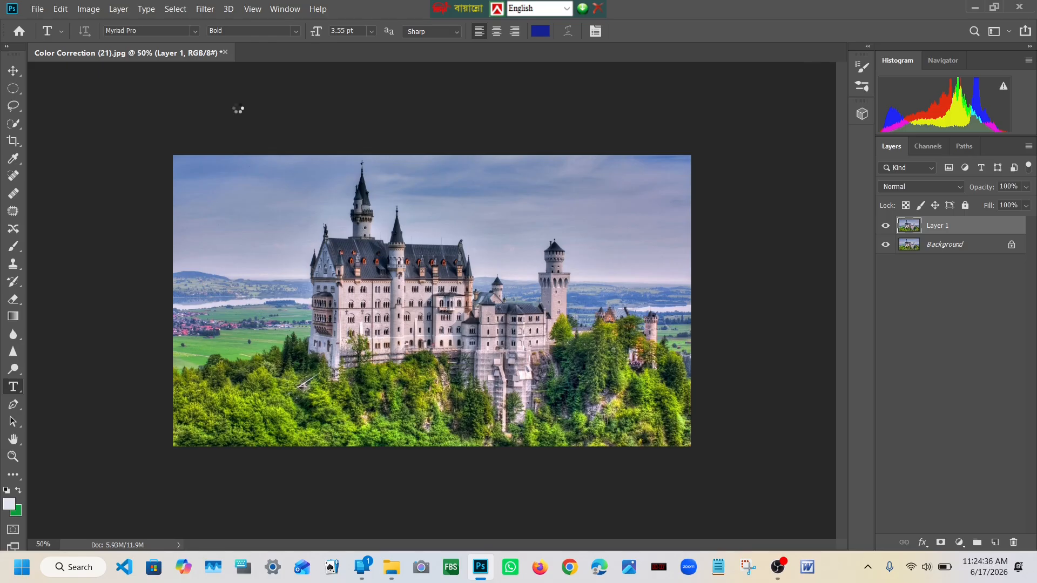
drag(484, 78, 458, 83)
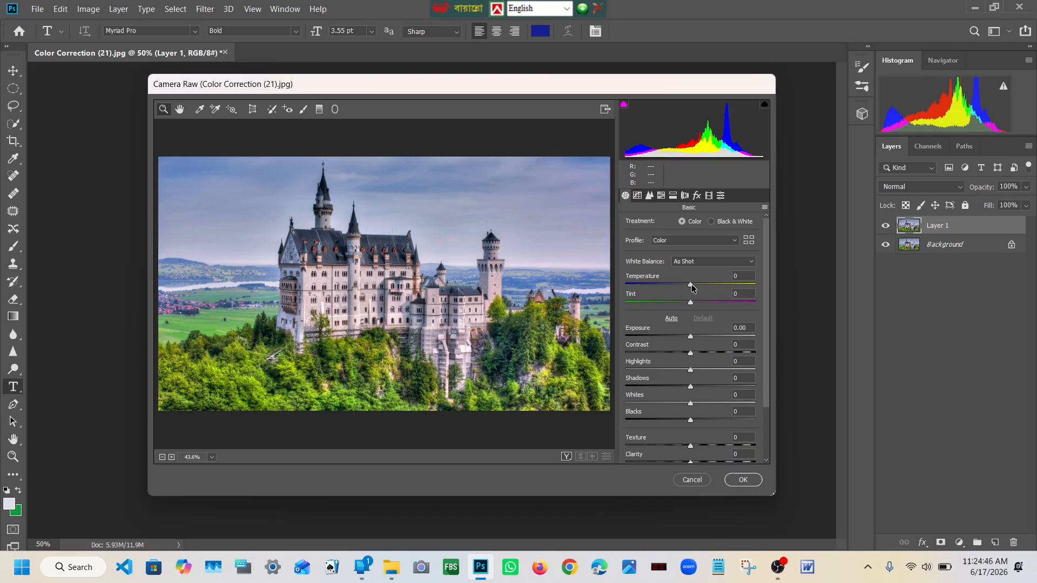
Step: Set the castle photo's white balance to Temperature +12 and Tint -63 and inspect the preview
mouse_move(692, 287)
mouse_down()
mouse_move(716, 285)
mouse_move(672, 283)
mouse_move(699, 285)
mouse_up()
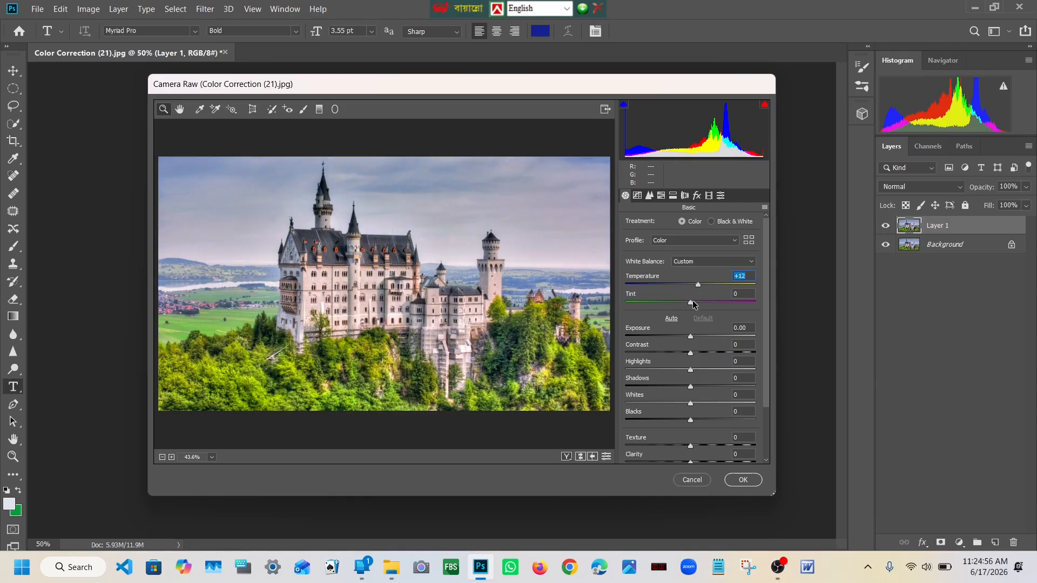
drag(689, 302, 650, 297)
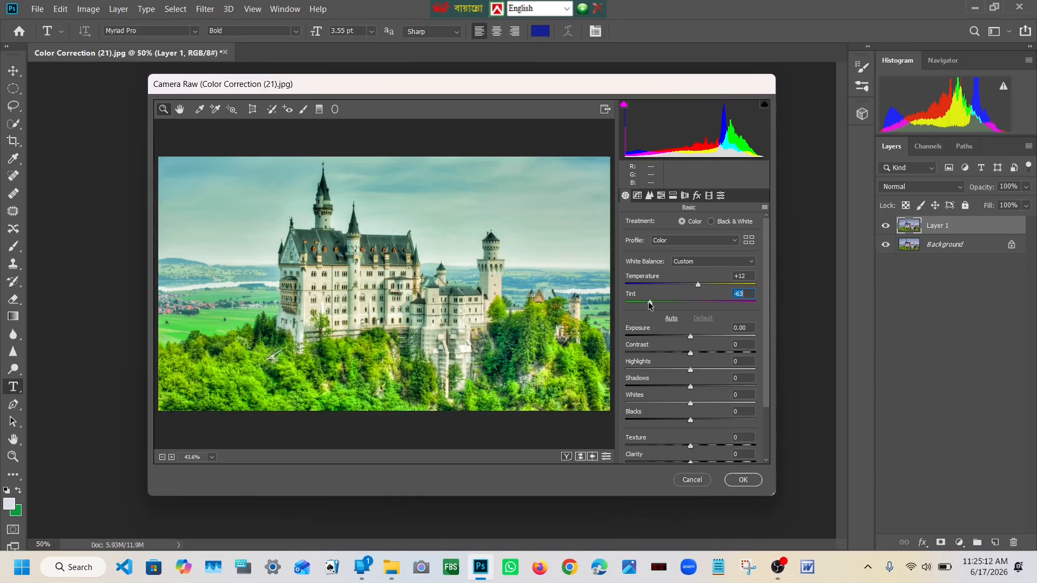
click(404, 314)
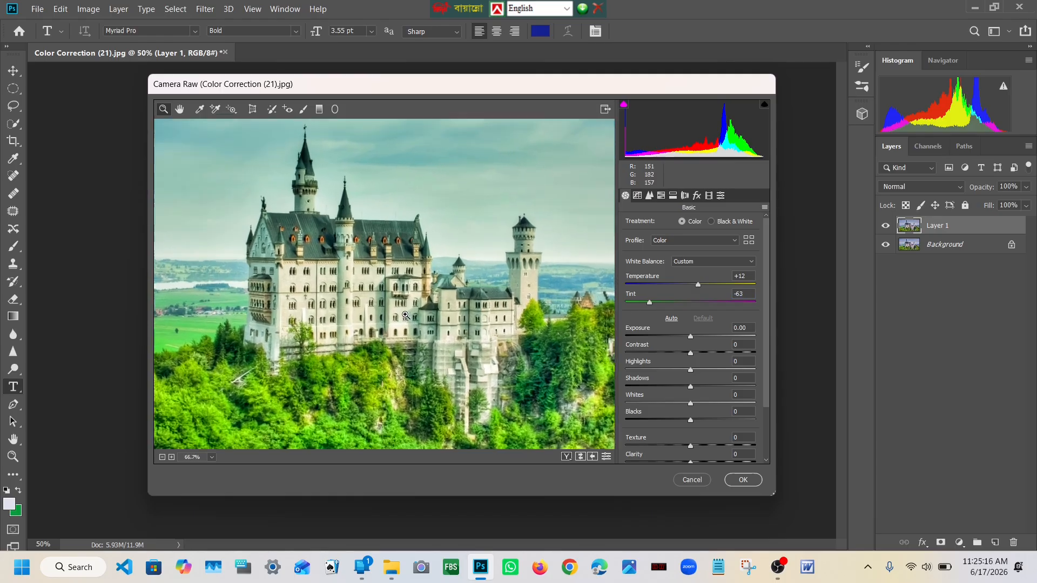
scroll(405, 314, down, 4)
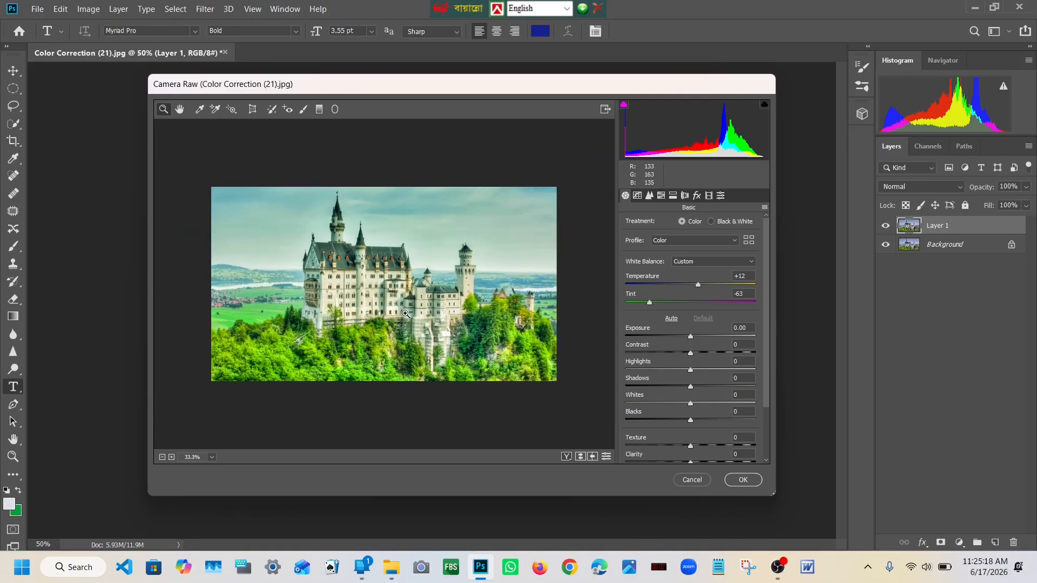
Step: Set the castle photo's Exposure to -0.65
scroll(405, 314, up, 1)
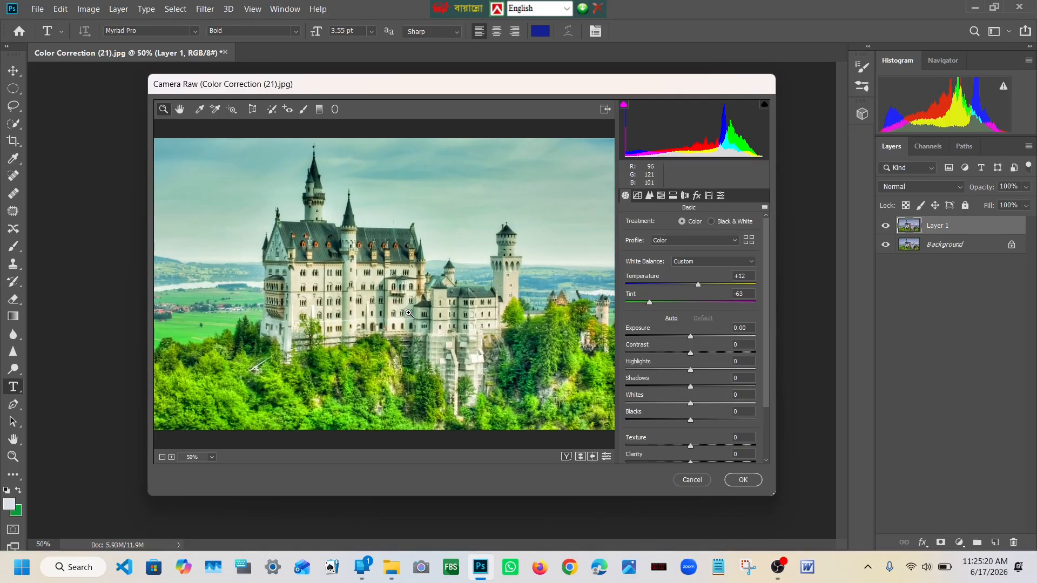
scroll(406, 314, down, 1)
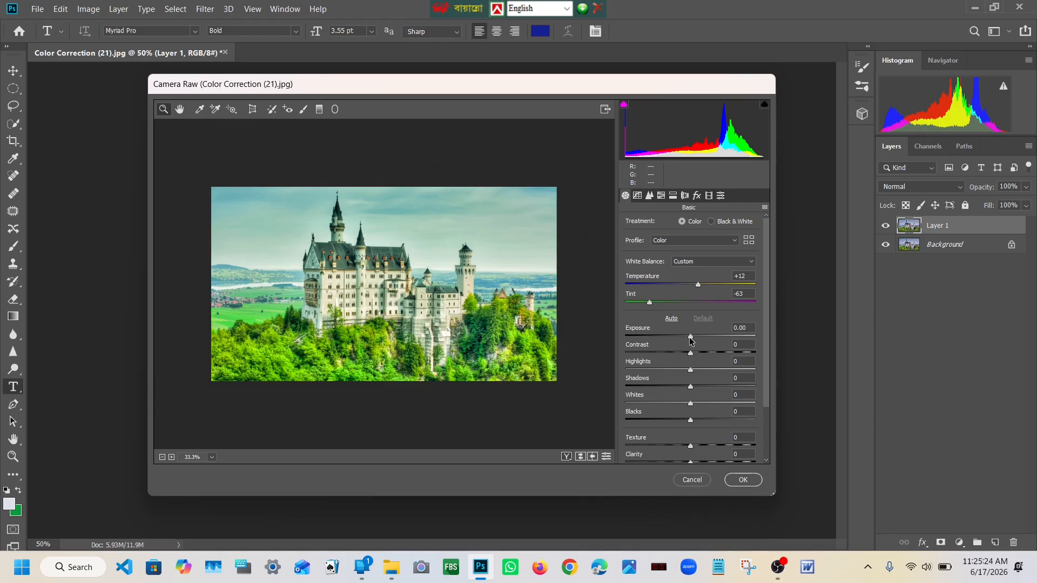
mouse_move(690, 338)
mouse_down()
mouse_move(703, 339)
mouse_move(678, 342)
mouse_move(698, 339)
mouse_up()
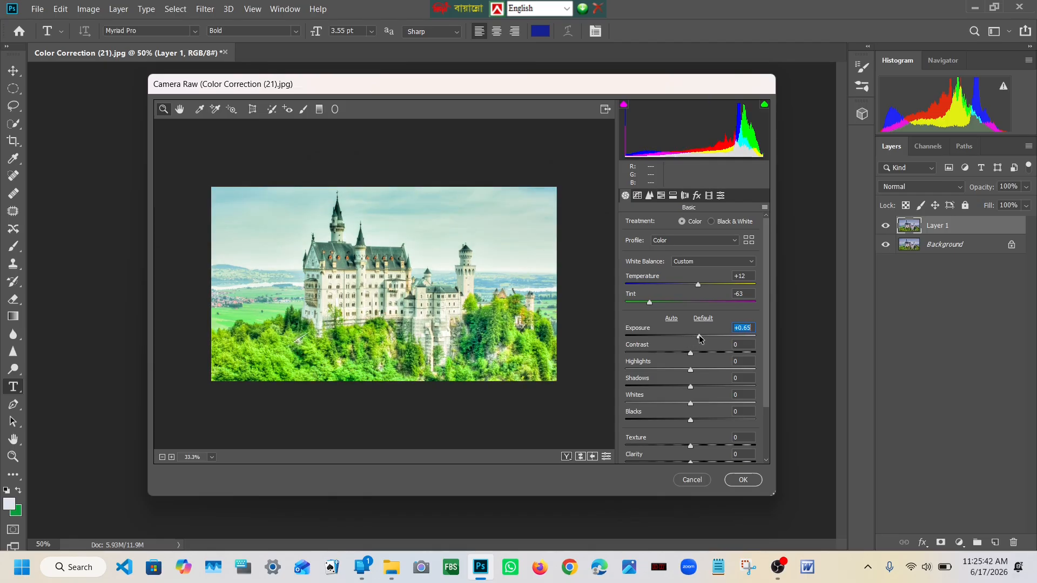
drag(699, 337, 682, 335)
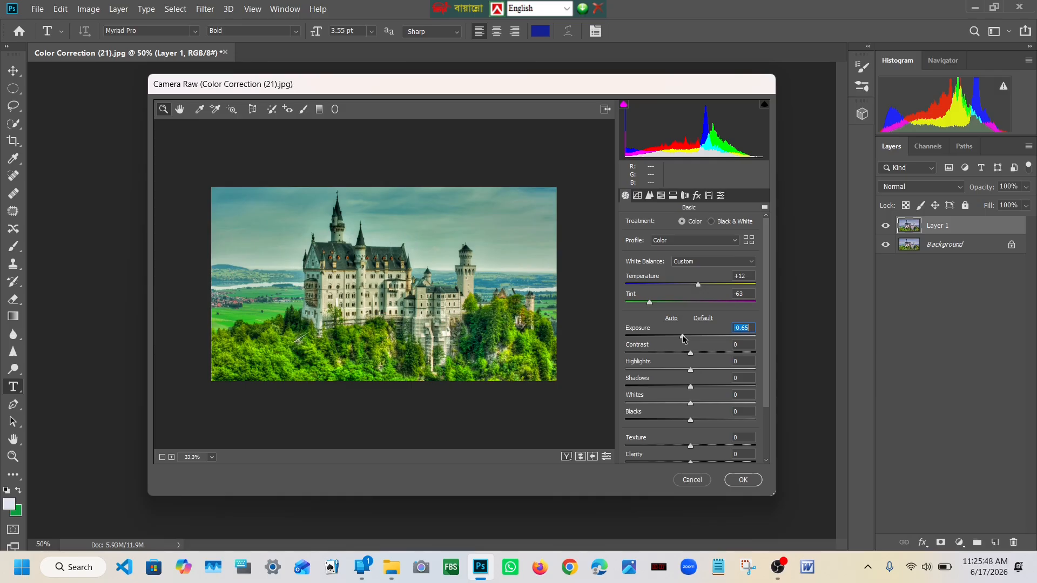
Step: Adjust the castle photo's tones to Contrast +50, Highlights +30, Shadows +22, Whites +24 and Blacks -50
scroll(683, 339, down, 1)
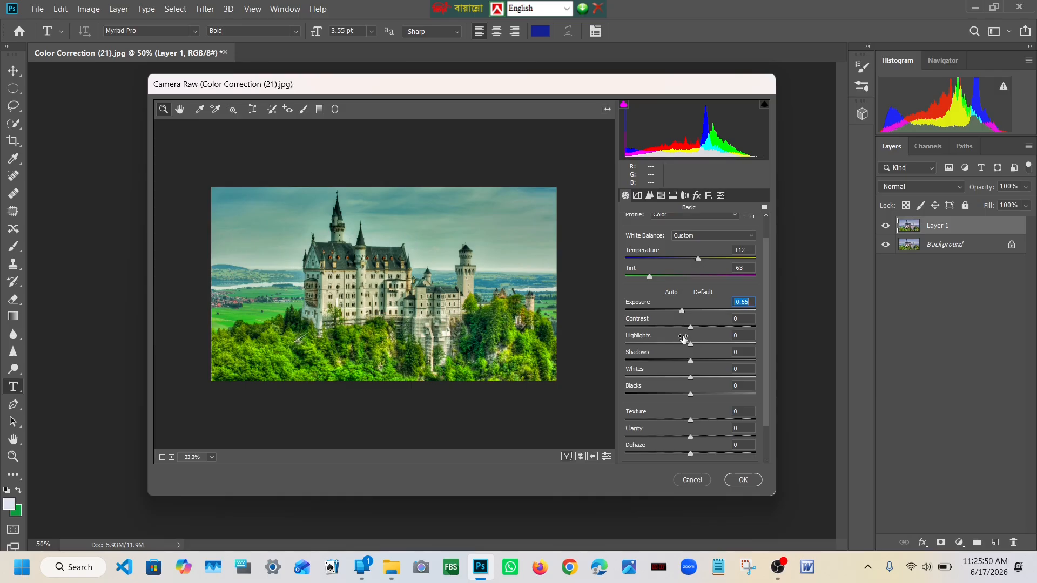
drag(690, 327, 702, 353)
scroll(704, 336, down, 1)
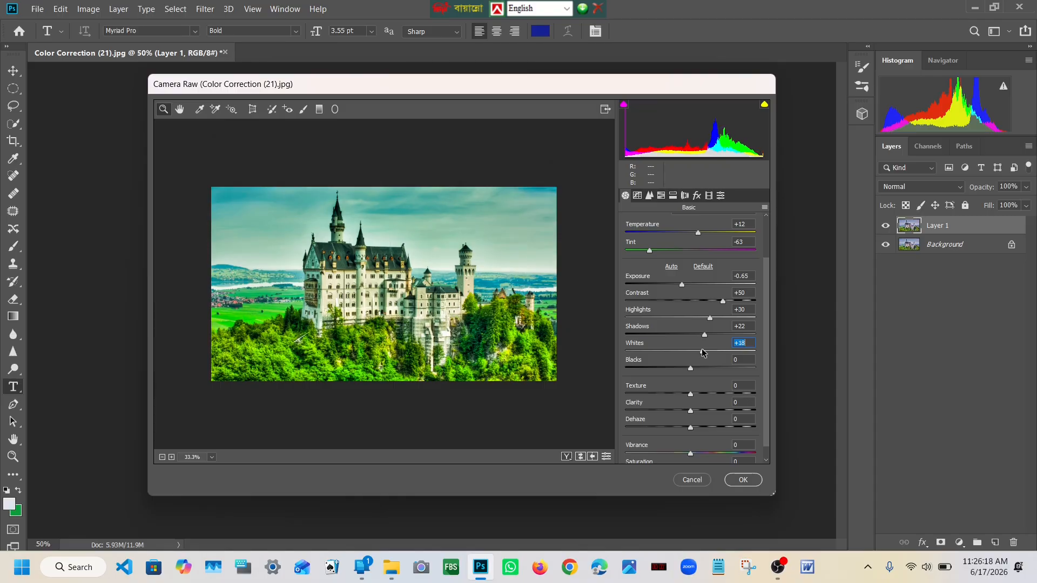
scroll(691, 363, down, 1)
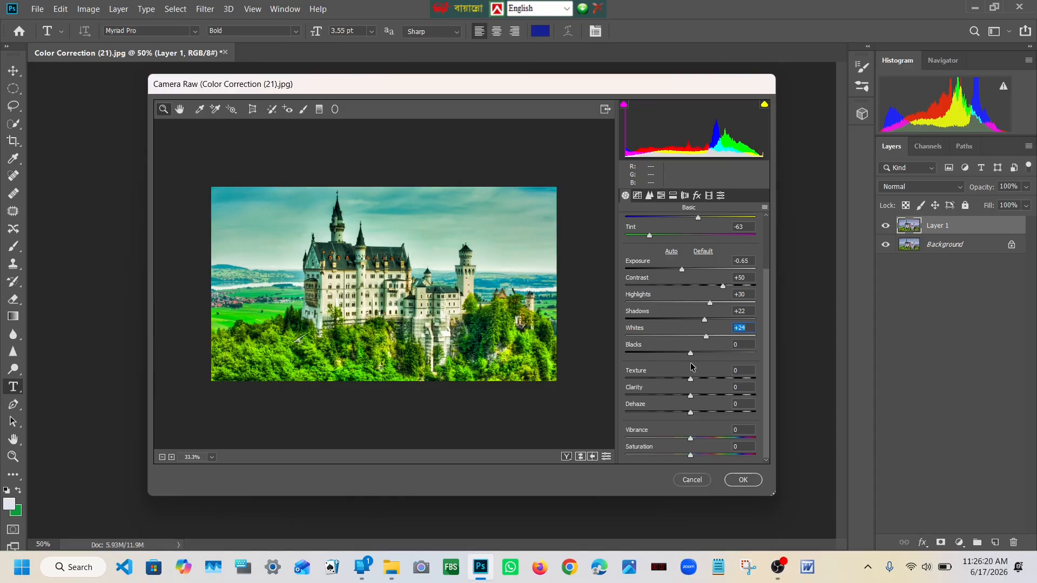
drag(690, 354, 658, 360)
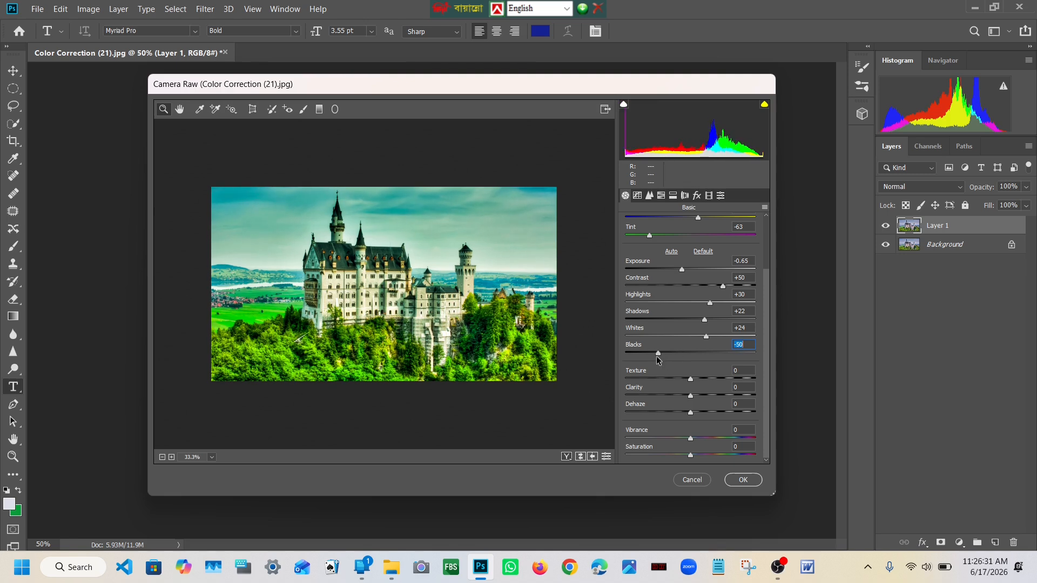
Step: Set the castle photo's Texture to +15, Clarity to +33 and Dehaze to +23, and inspect the preview
click(690, 380)
drag(690, 380, 701, 382)
drag(691, 395, 705, 416)
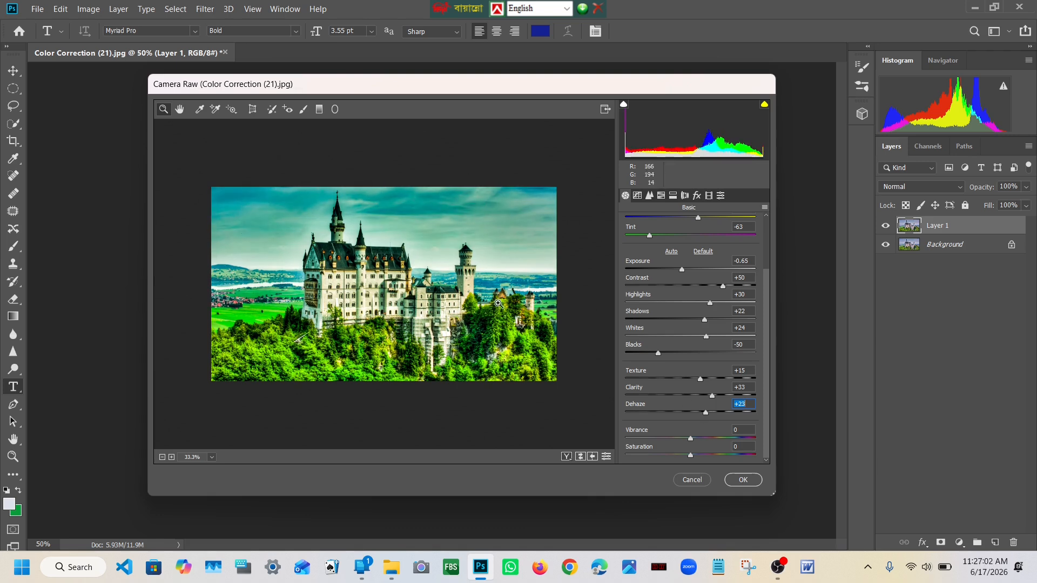
scroll(442, 260, up, 3)
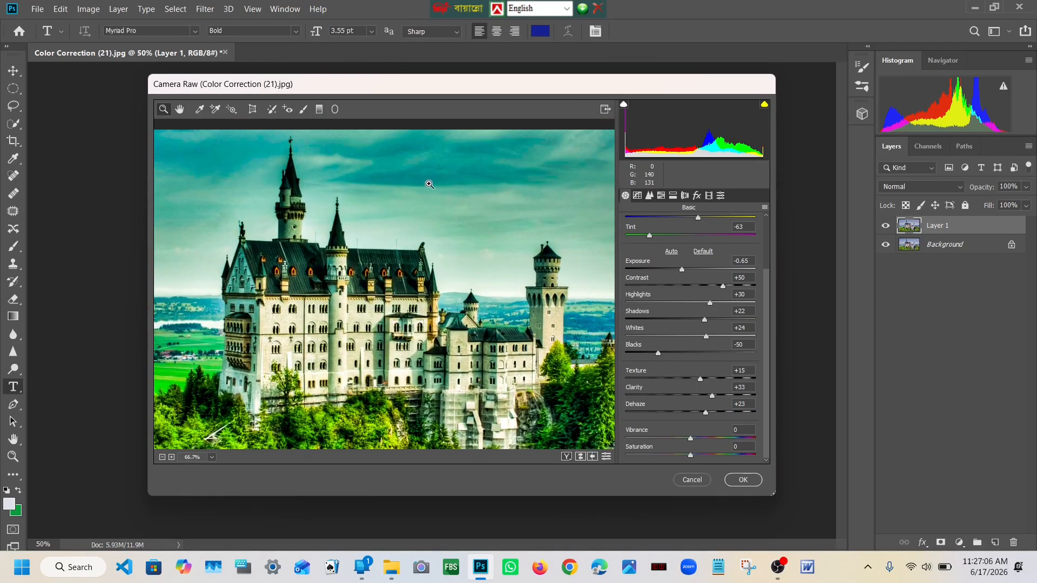
scroll(440, 187, down, 2)
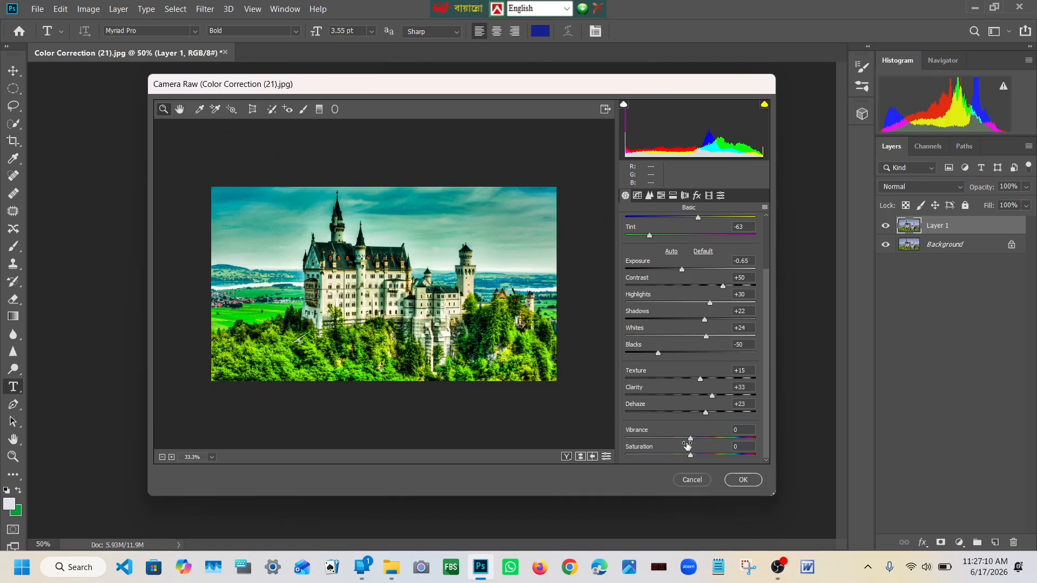
Step: Set the castle photo's Vibrance to +51 and Saturation to +46
drag(692, 443, 739, 441)
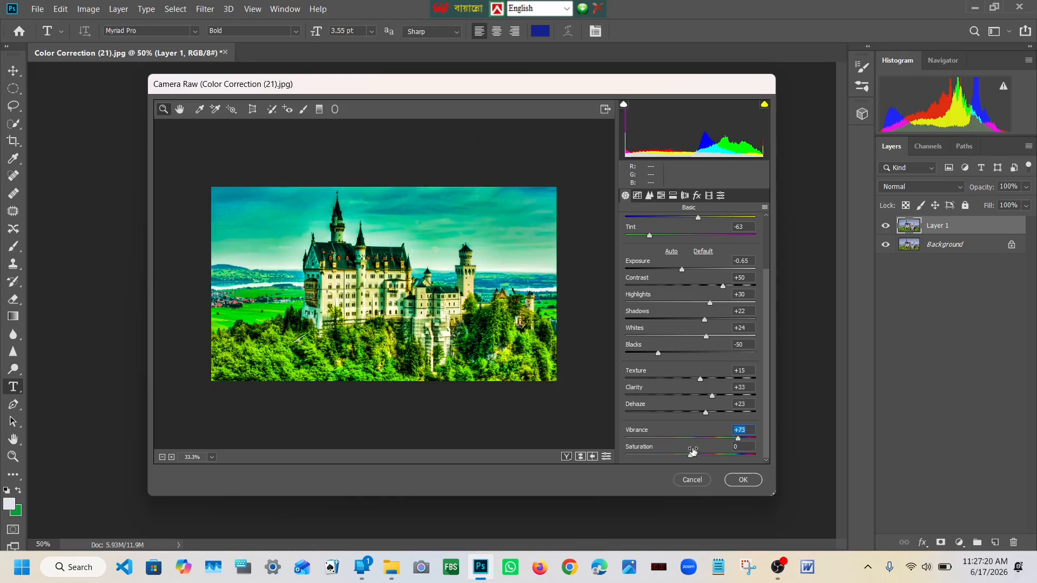
click(647, 439)
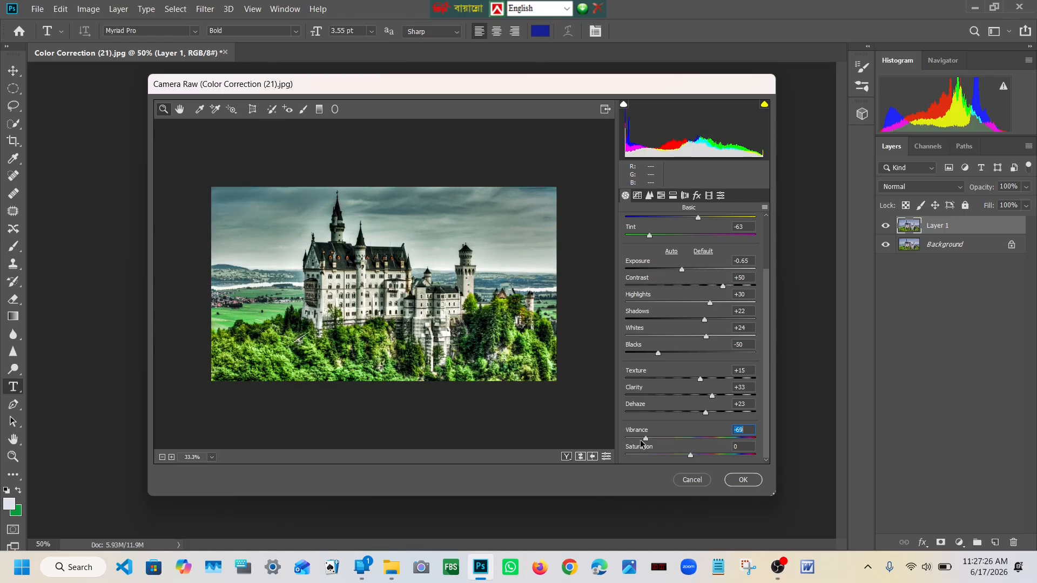
drag(647, 439, 724, 444)
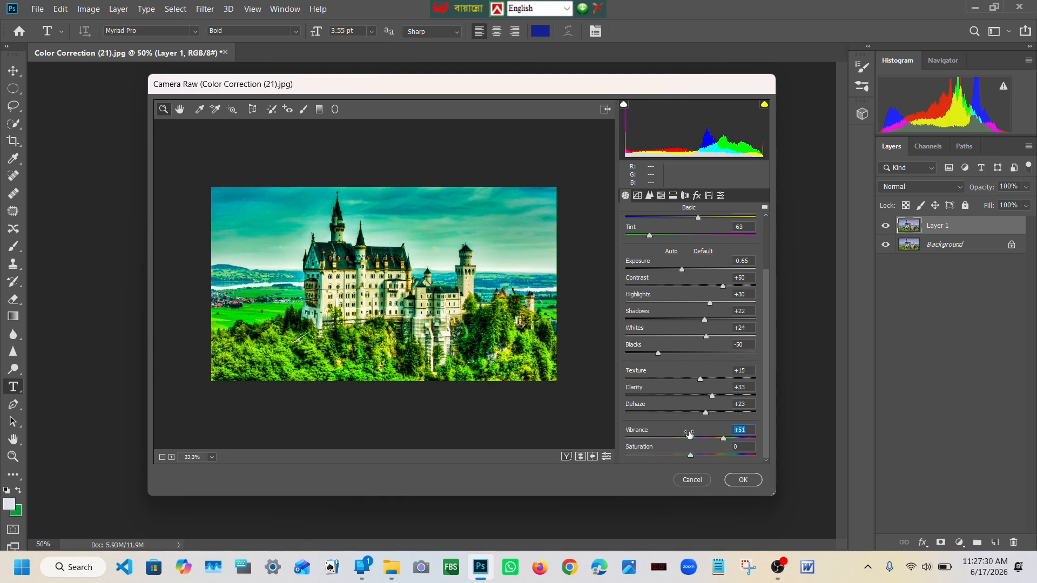
drag(693, 460, 720, 458)
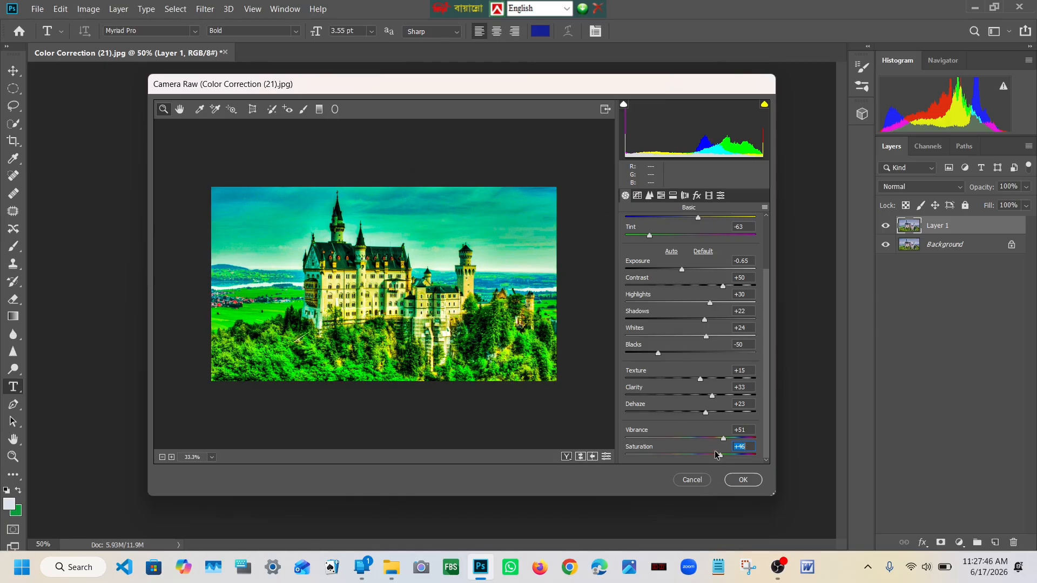
Step: Raise the Greens saturation slightly, set the Greens hue to +21 in the HSL adjustments, and apply the Camera Raw Filter
click(661, 196)
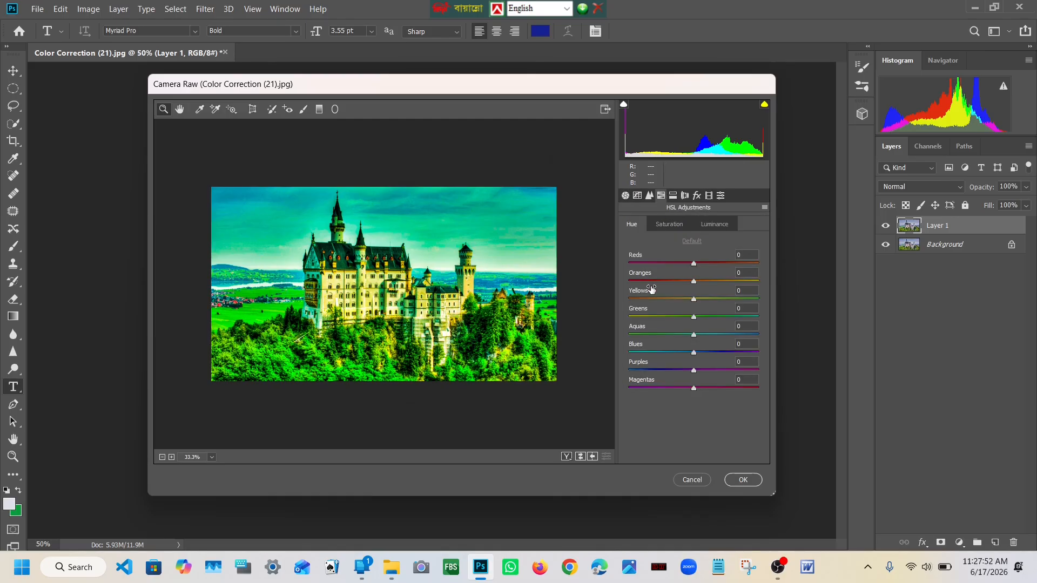
click(669, 223)
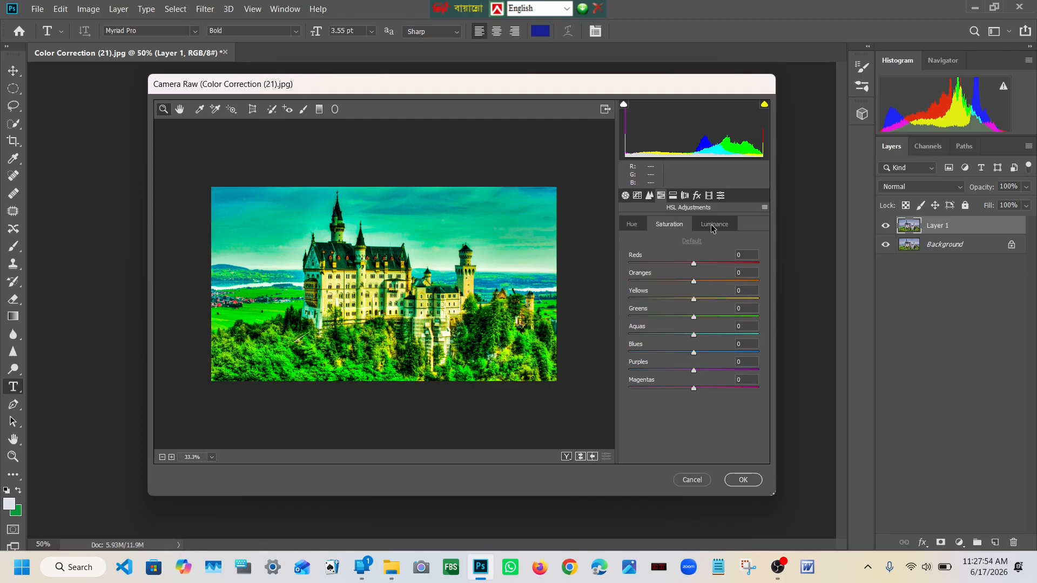
click(712, 227)
click(674, 229)
click(709, 229)
click(674, 230)
drag(693, 316, 712, 319)
click(632, 227)
drag(696, 324, 709, 319)
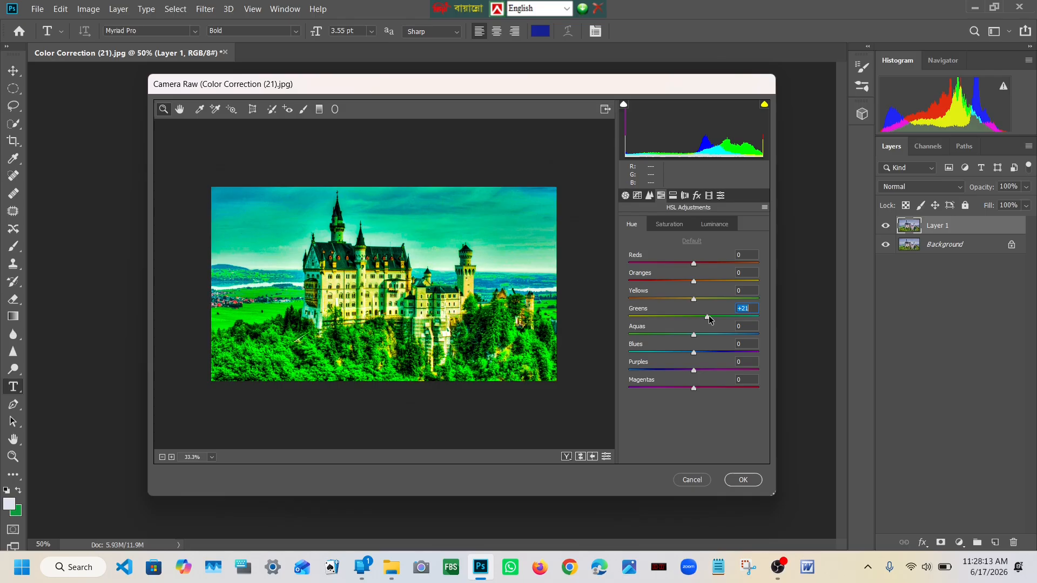
click(743, 480)
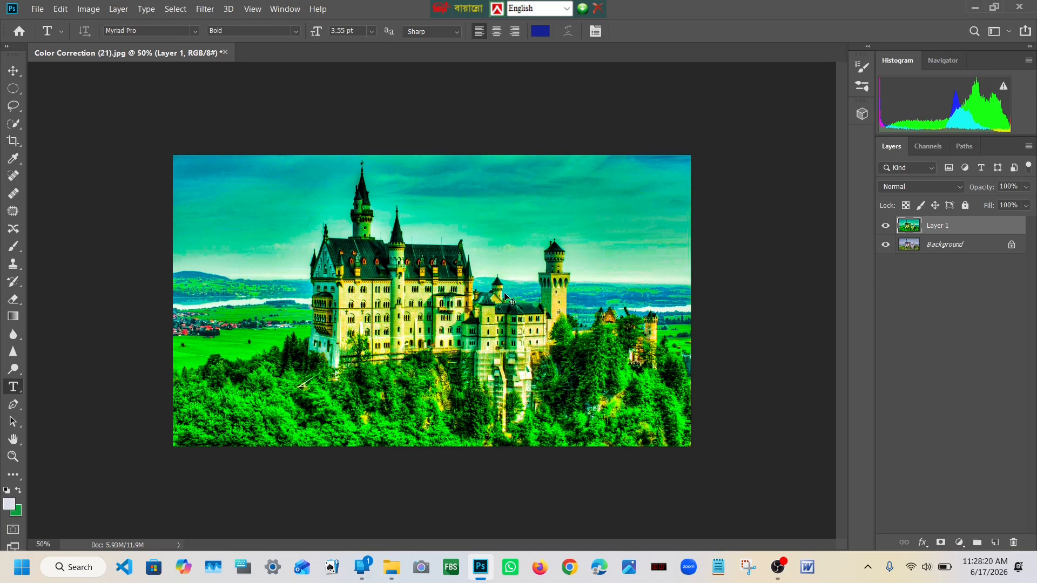
Step: Inspect the corrected castle up close and extend the canvas height to 30 inches with a centered anchor
scroll(507, 299, up, 4)
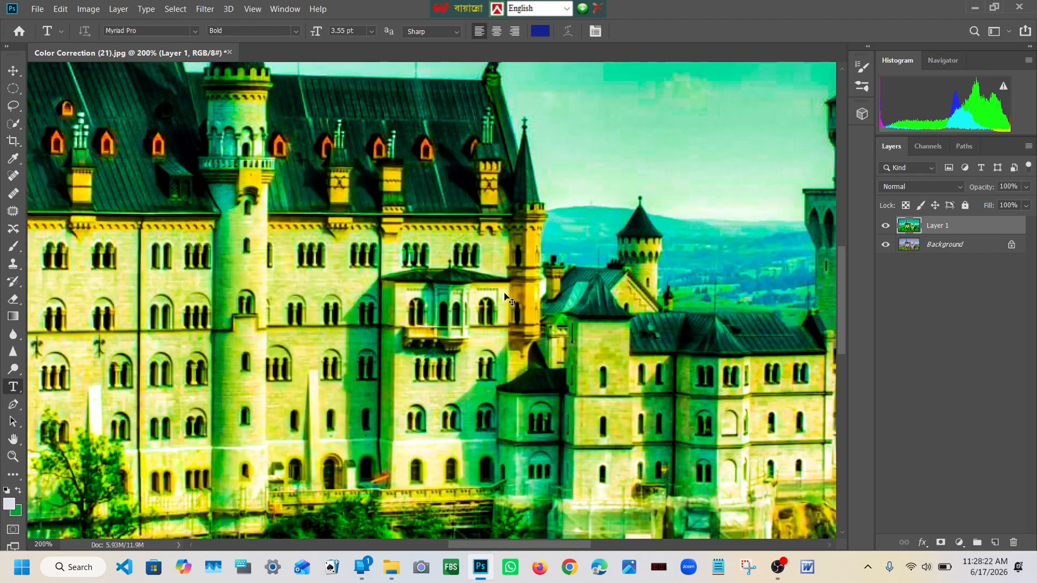
scroll(506, 299, right, 3)
scroll(485, 300, left, 4)
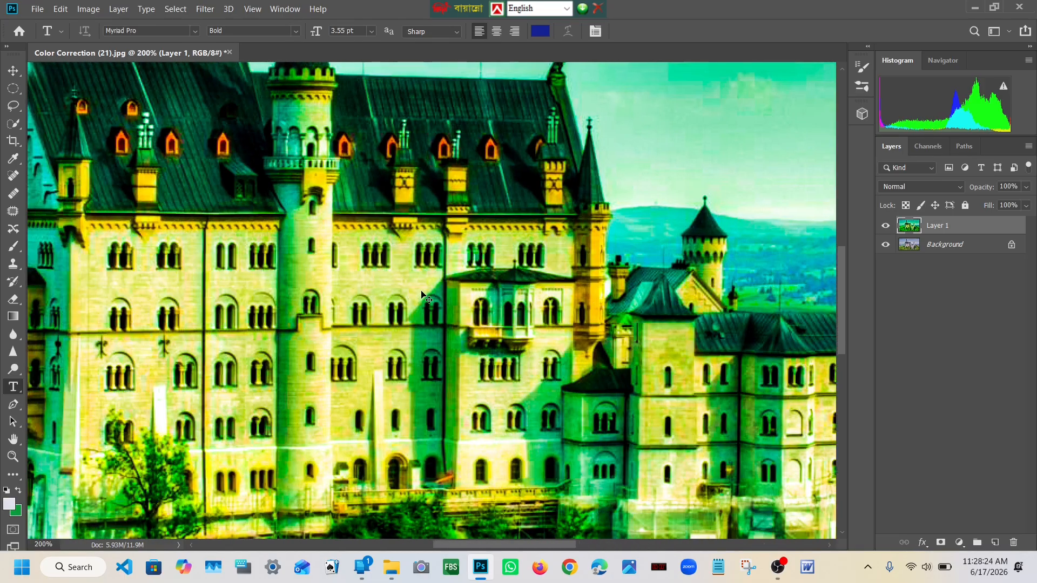
scroll(424, 297, down, 4)
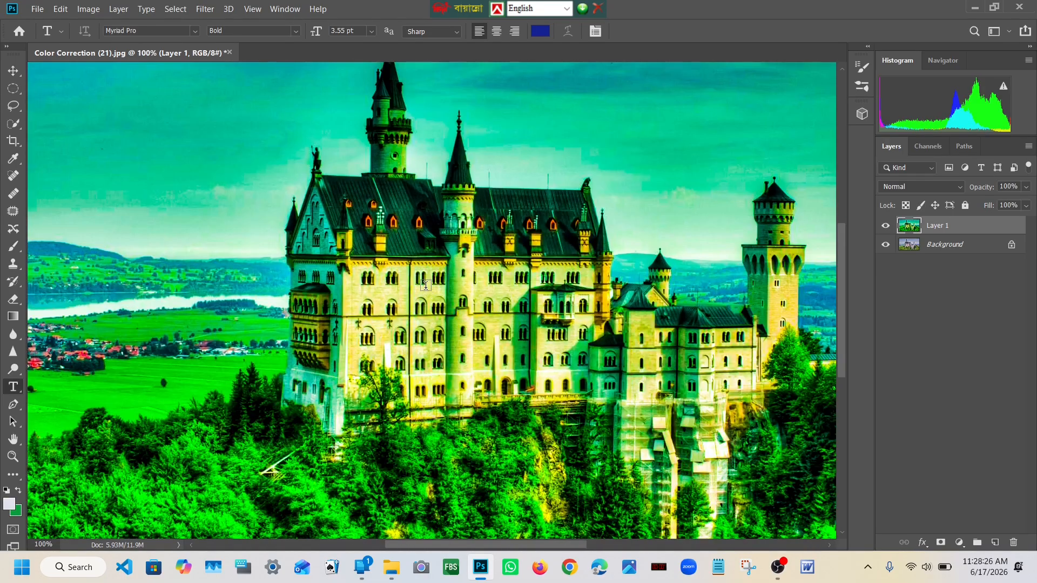
scroll(426, 285, down, 1)
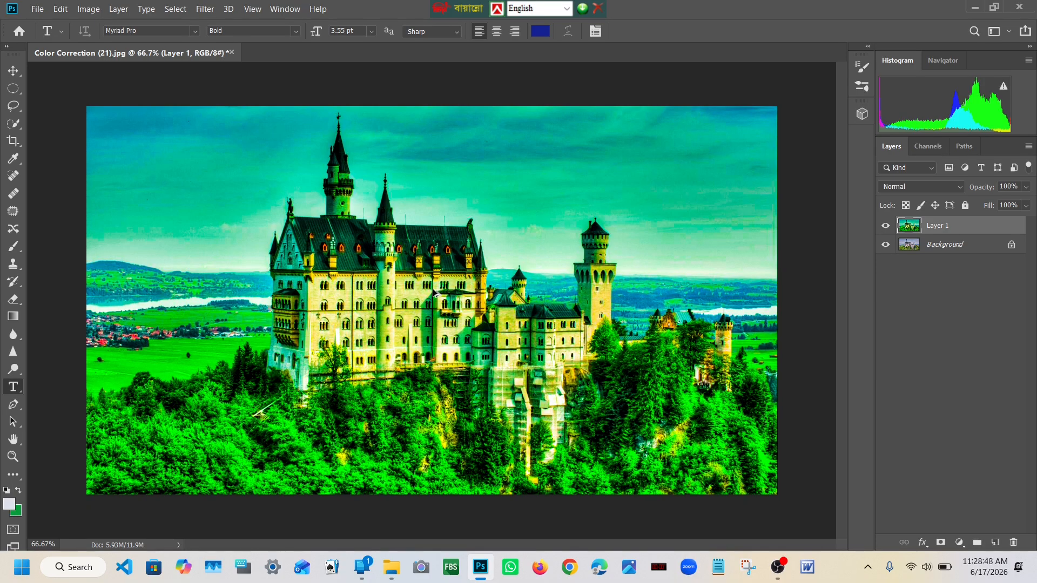
key(ctrl+alt+c)
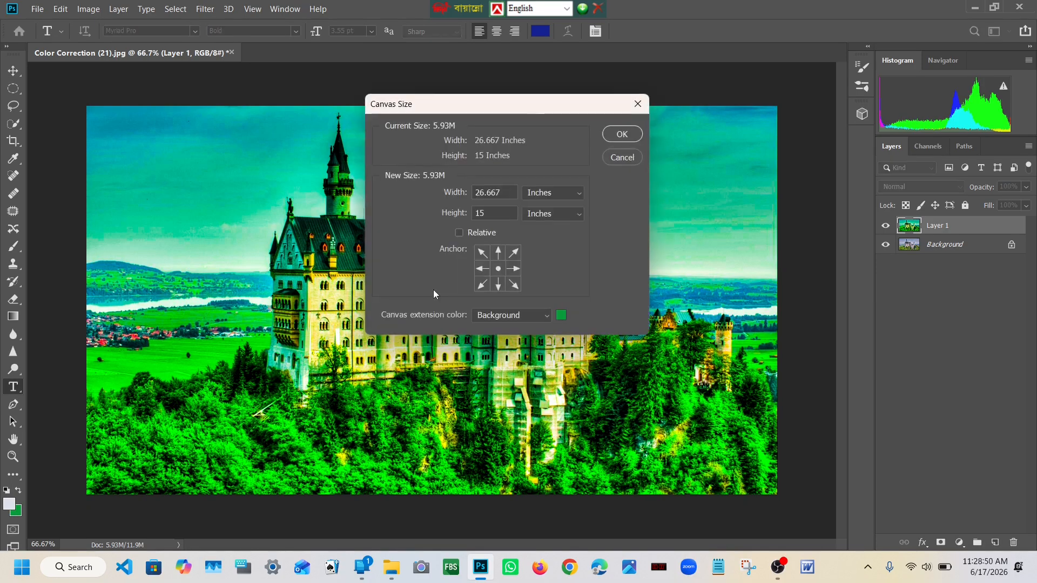
drag(508, 194, 473, 194)
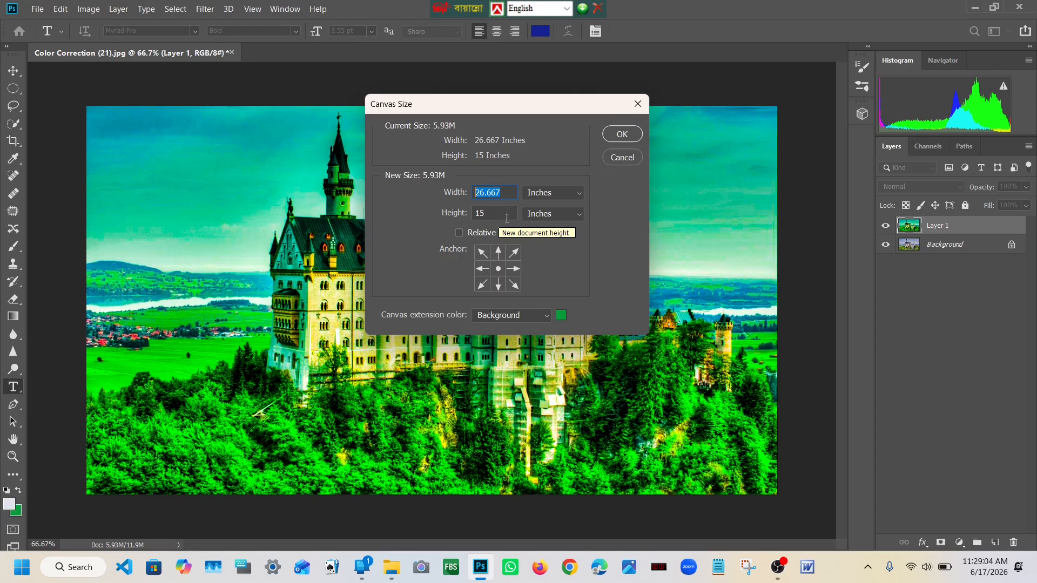
key(Tab)
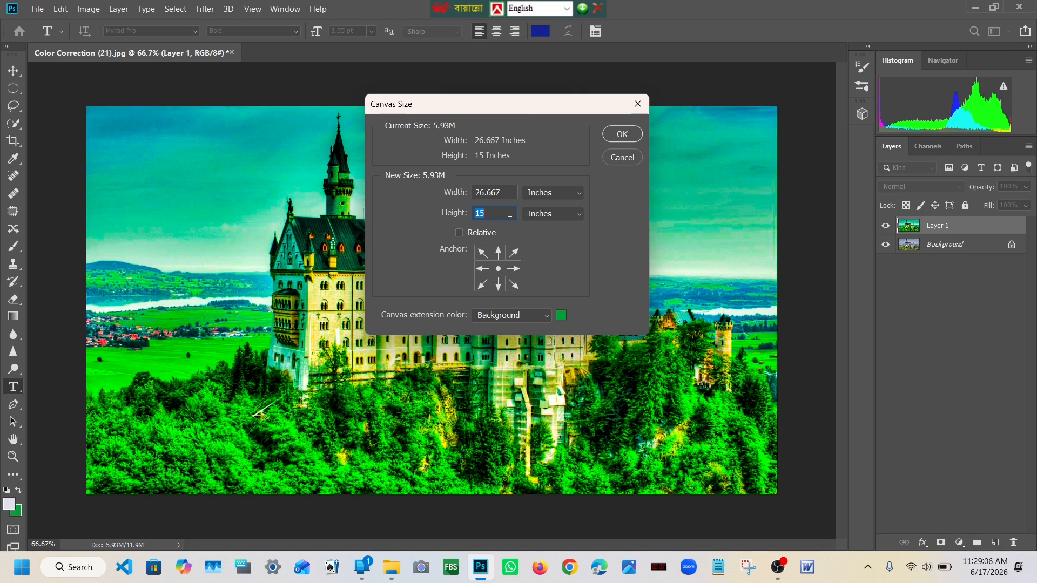
text(3)
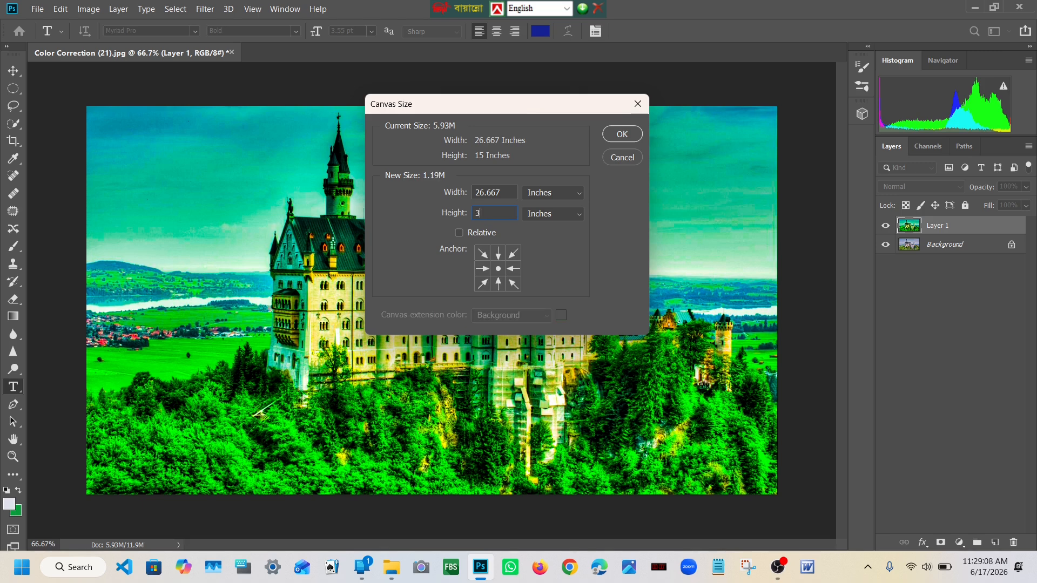
text(0)
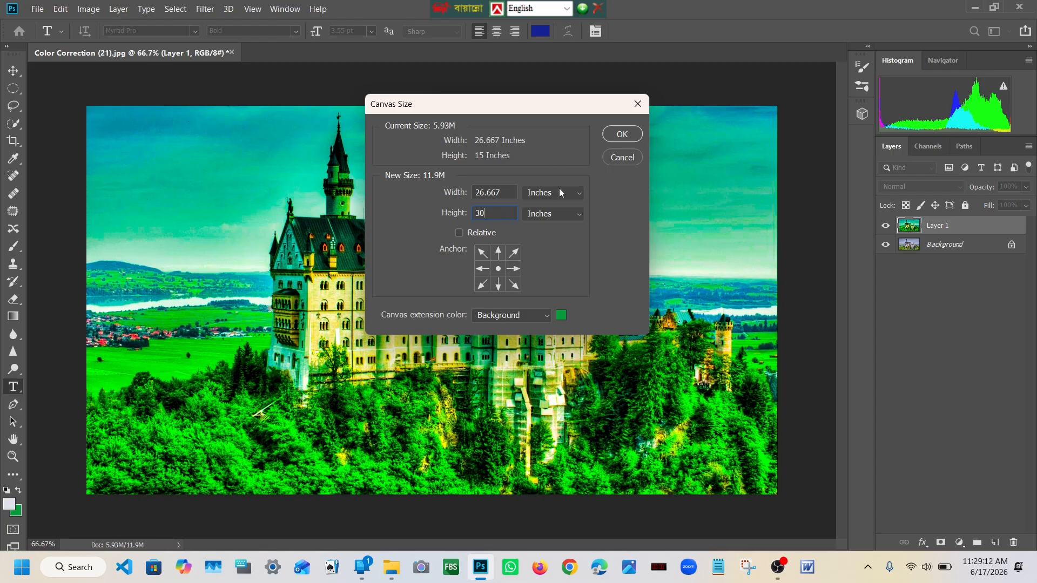
click(622, 135)
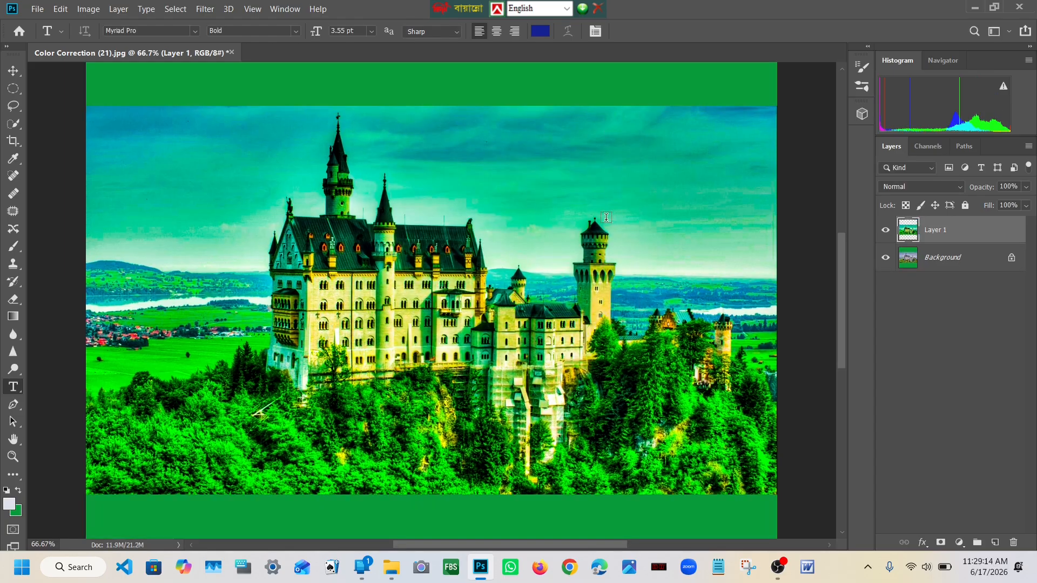
Step: Place the corrected castle layer in the canvas's lower half and the unlocked original photo in the upper half
key(ctrl+minus)
key(ctrl+minus)
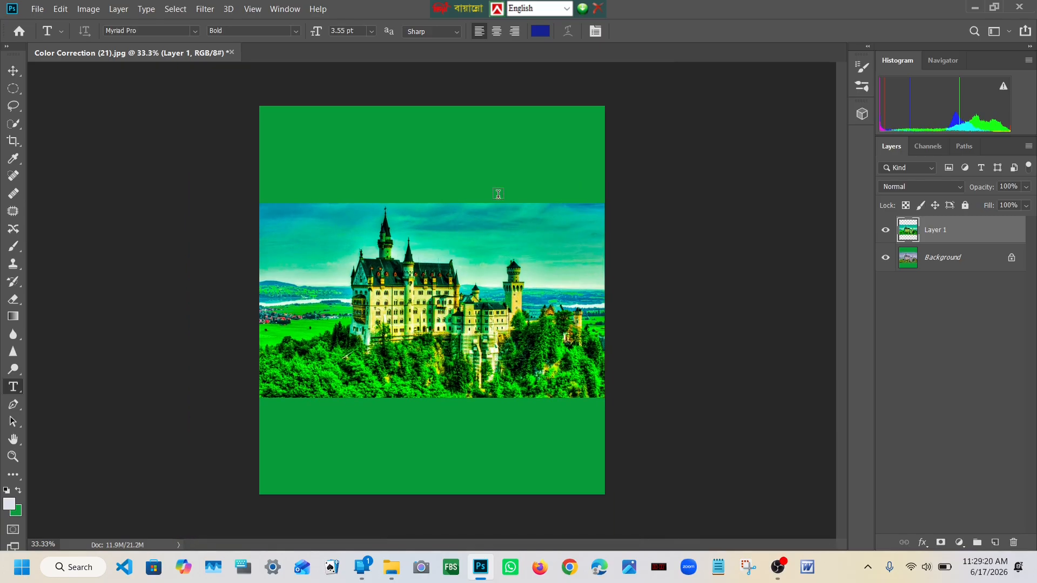
key(v)
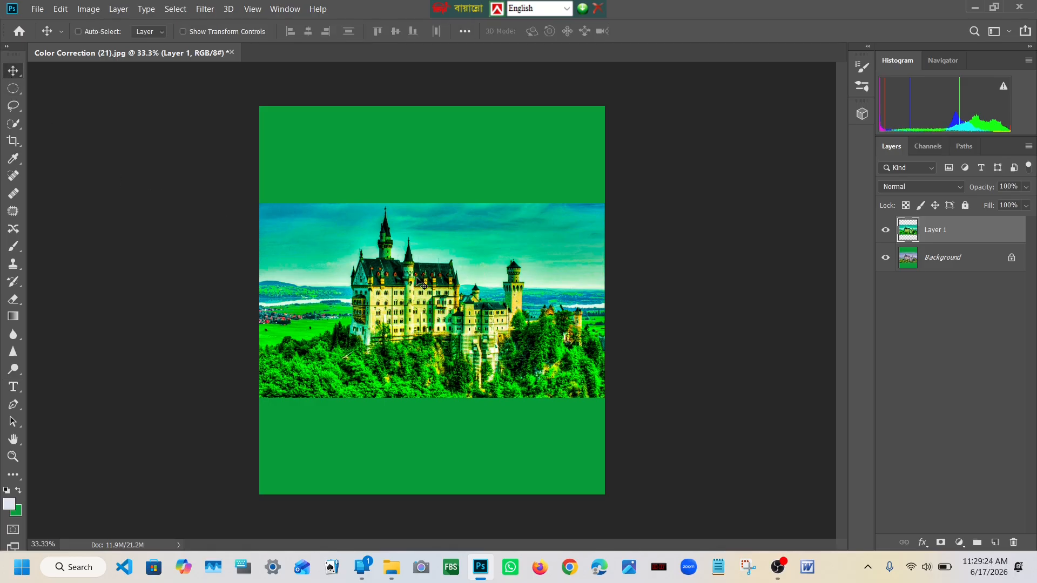
drag(417, 277, 413, 378)
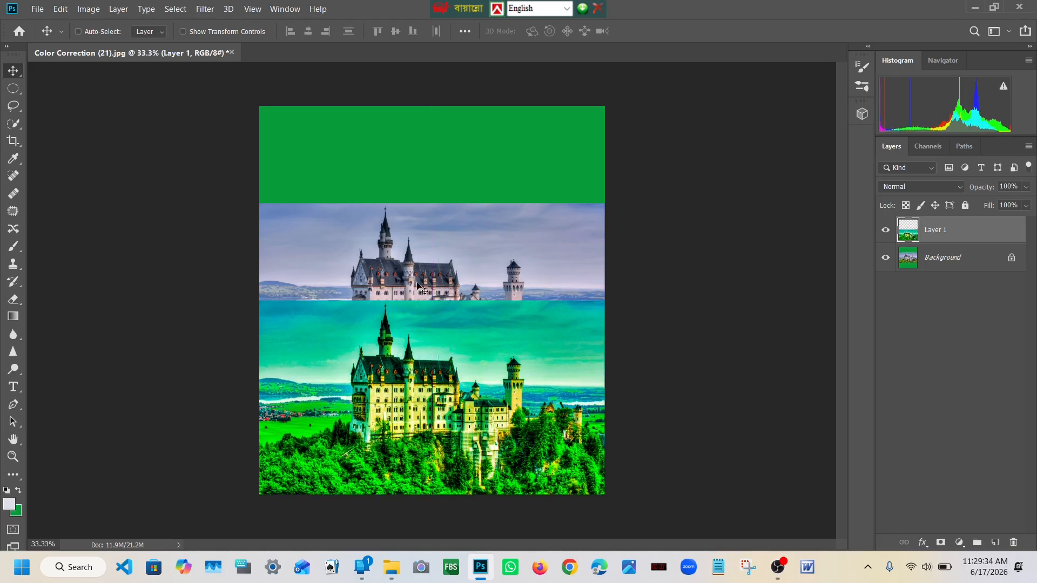
drag(427, 289, 425, 316)
click(1011, 264)
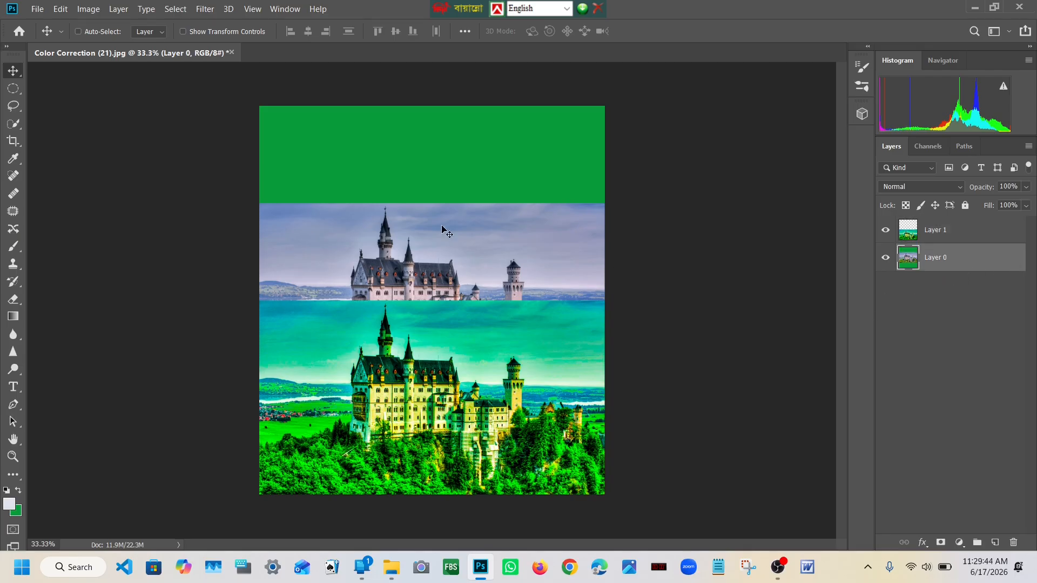
drag(448, 264, 446, 170)
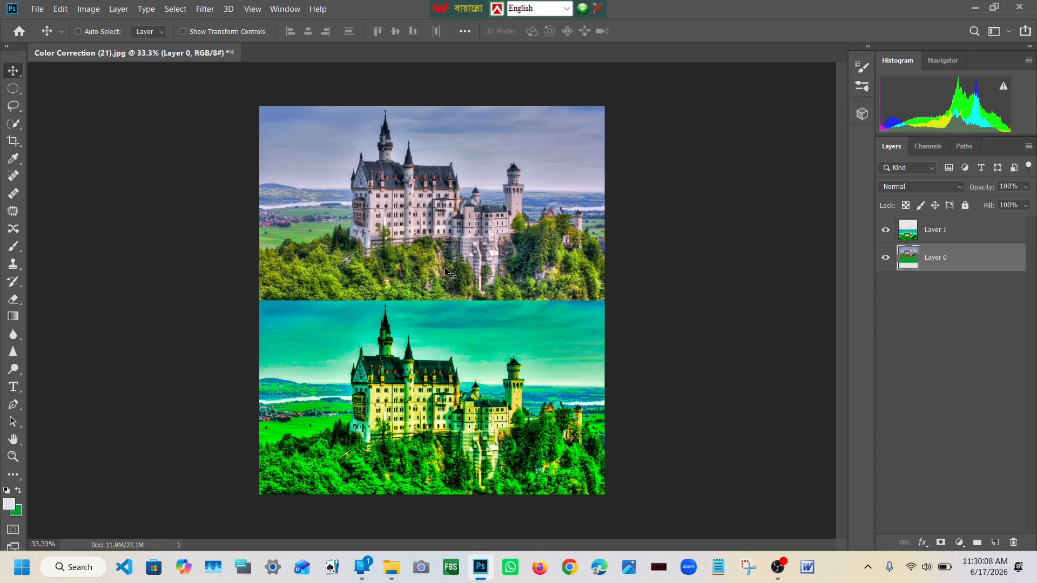
Step: Compare the original castle photo with the corrected version below it at several zoom levels
key(ctrl+plus)
key(ctrl+plus)
key(ctrl+minus)
key(ctrl+plus)
key(ctrl+minus)
key(ctrl+minus)
key(ctrl+minus)
key(ctrl+plus)
Step: Inspect the boundary between the original and corrected castle images up close and in full view
key(ctrl+plus)
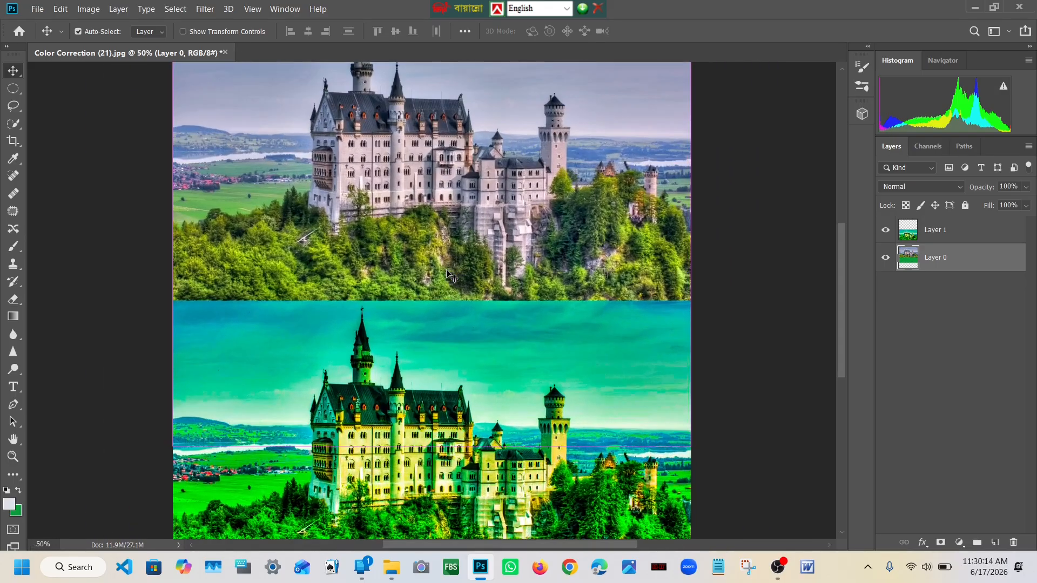
key(ctrl+plus)
key(ctrl+plus)
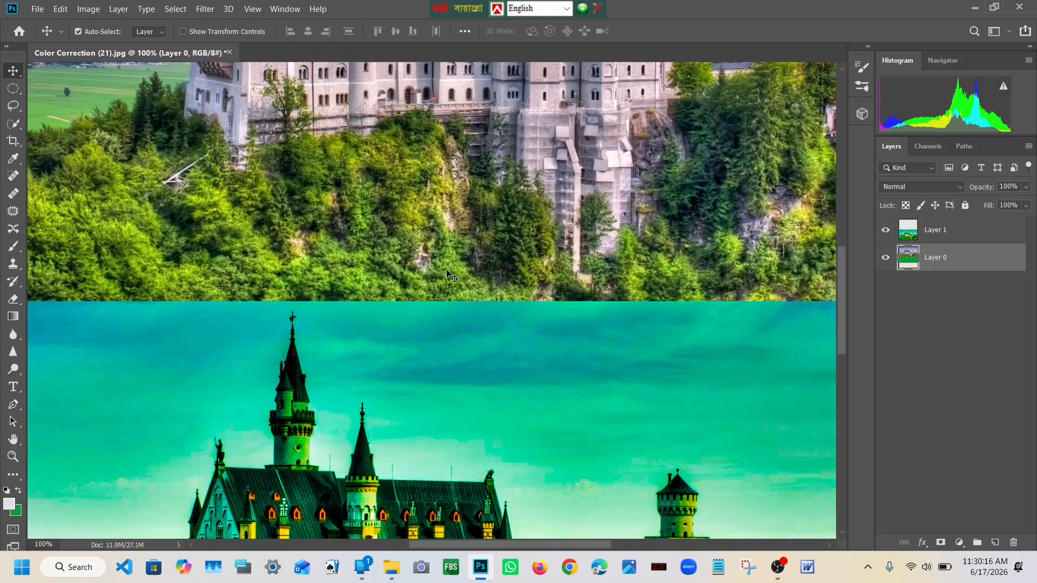
key(ctrl+minus)
key(ctrl+minus)
key(ctrl+minus)
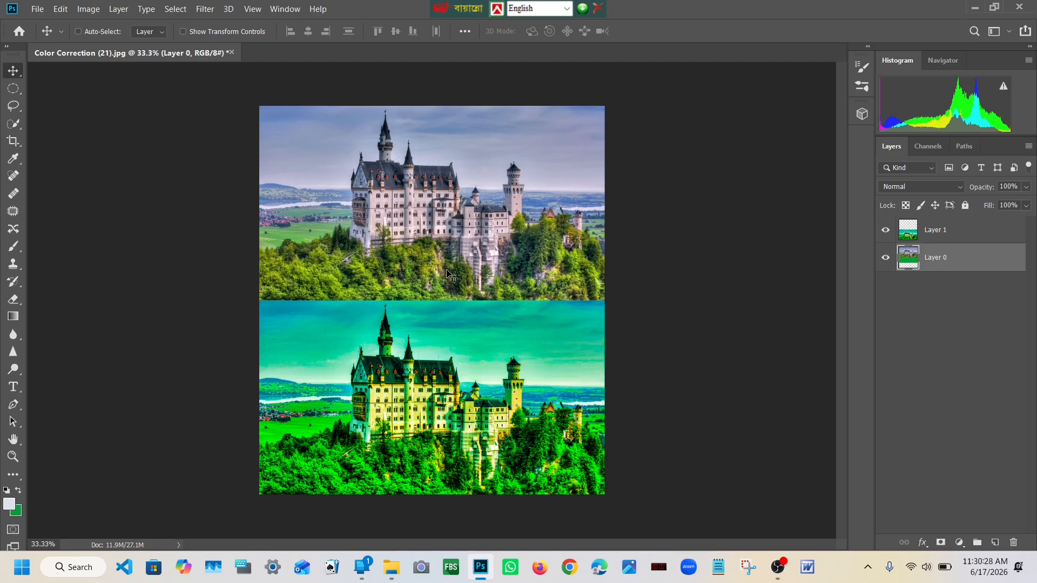
Step: Start saving a copy of the comparison to the Desktop in JPEG format
key(ctrl)
key(ctrl+shift+s)
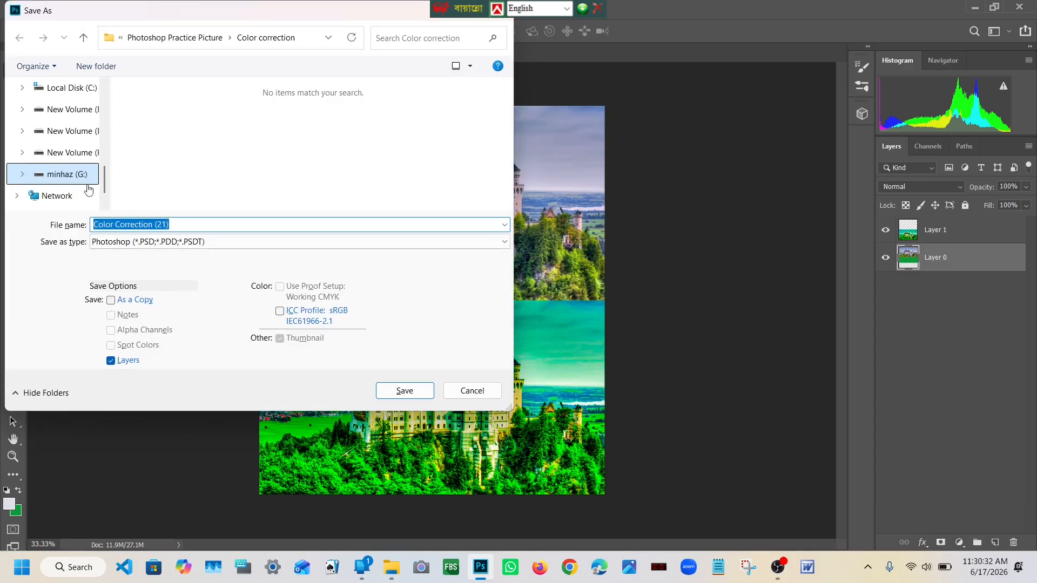
scroll(88, 189, up, 5)
click(81, 157)
click(196, 265)
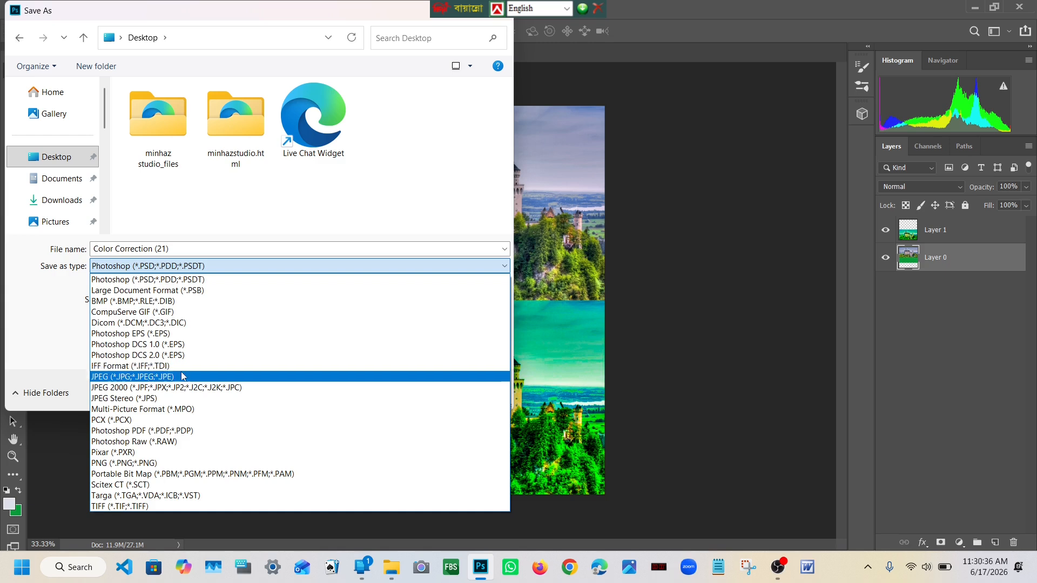
click(182, 377)
click(183, 266)
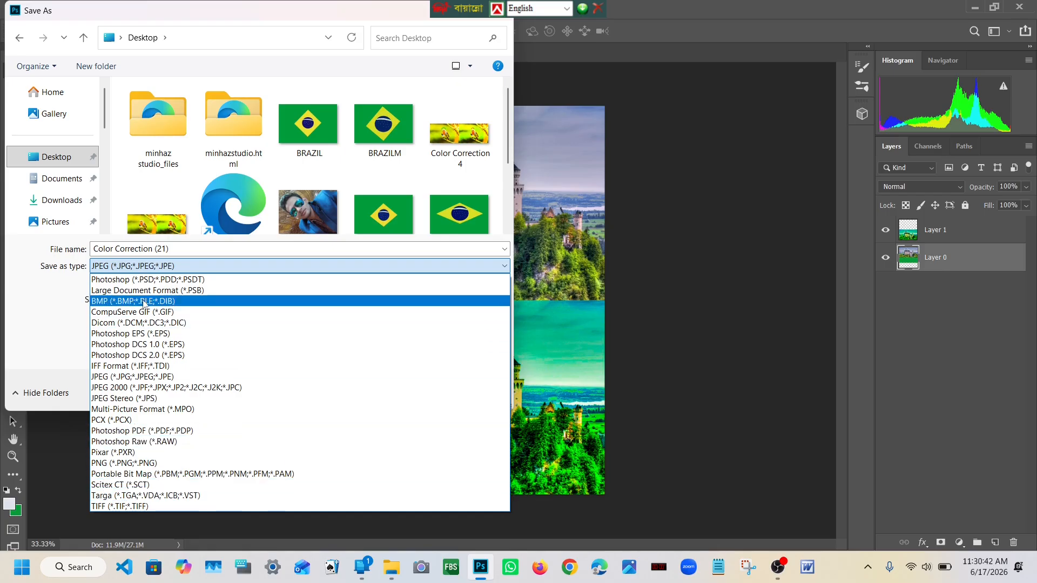
click(162, 376)
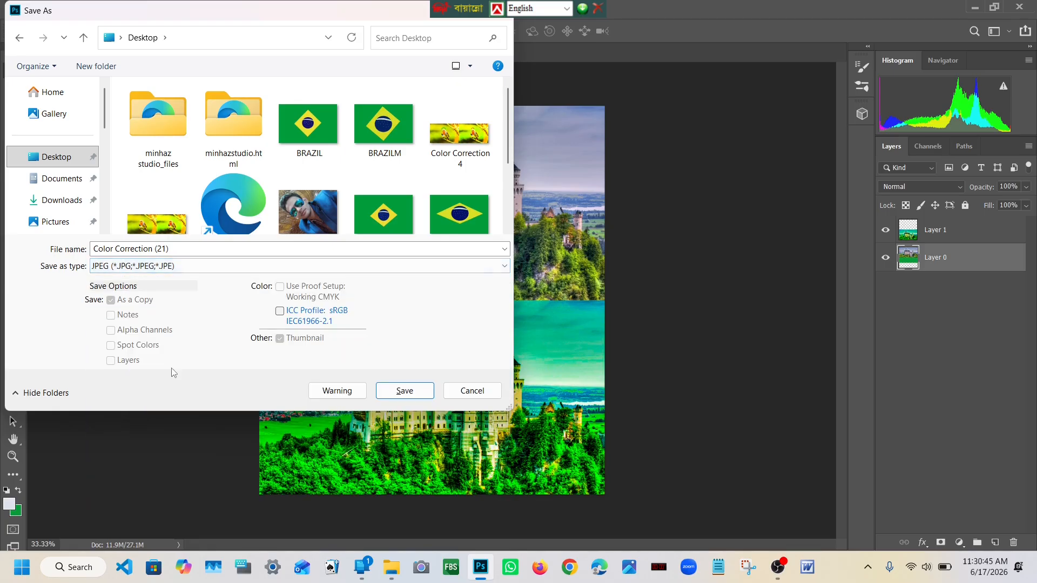
Step: Name the copy Color Correction 6 and save it at Maximum JPEG quality
click(178, 253)
click(185, 253)
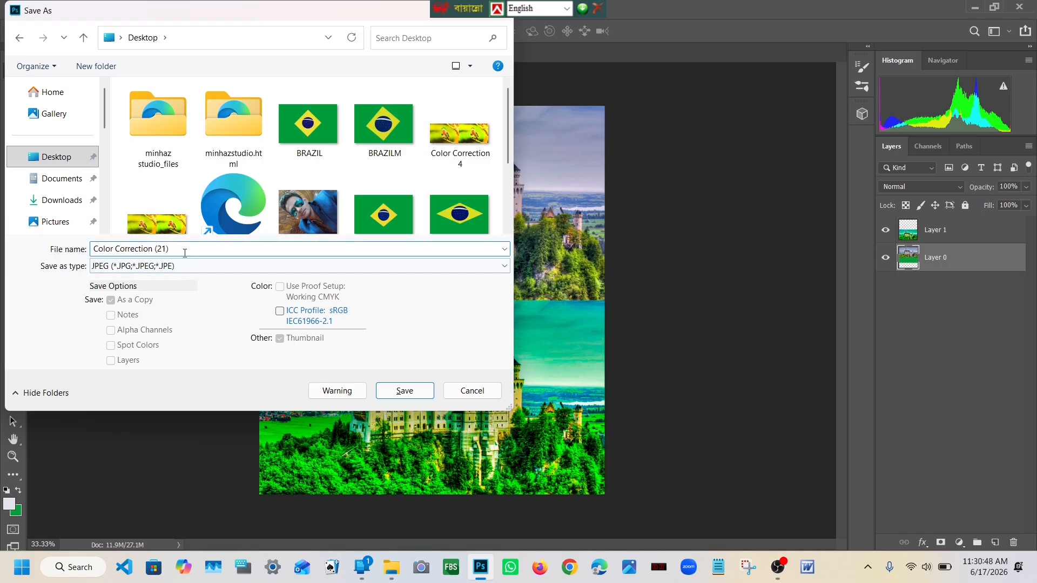
drag(170, 249, 156, 252)
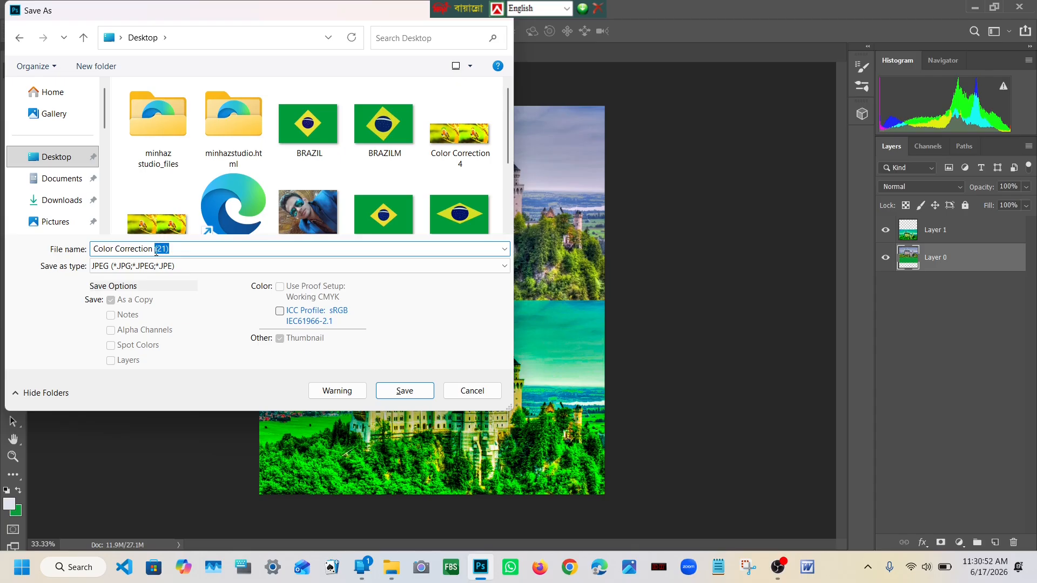
key(BackSpace)
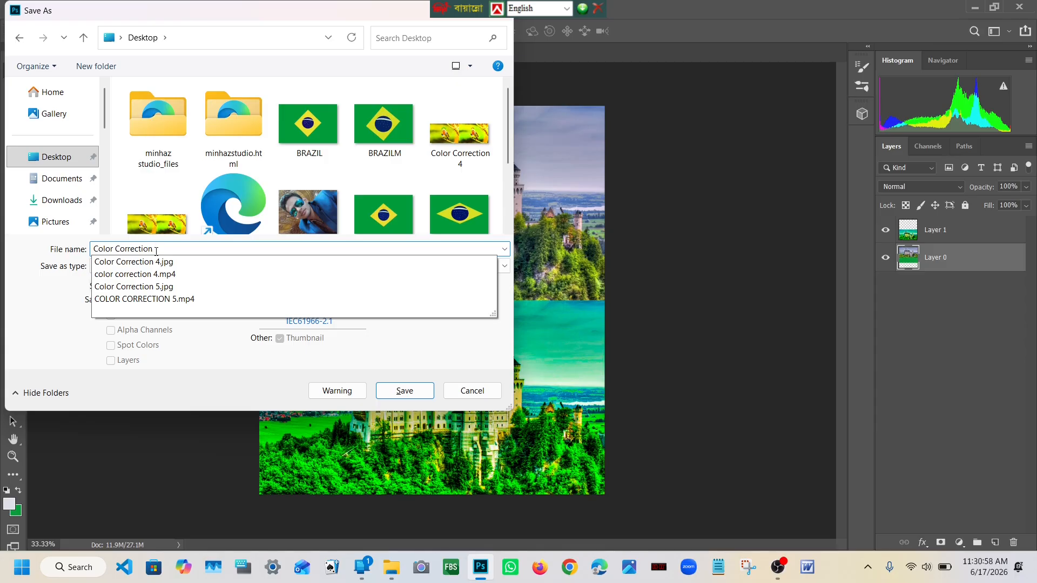
text(6)
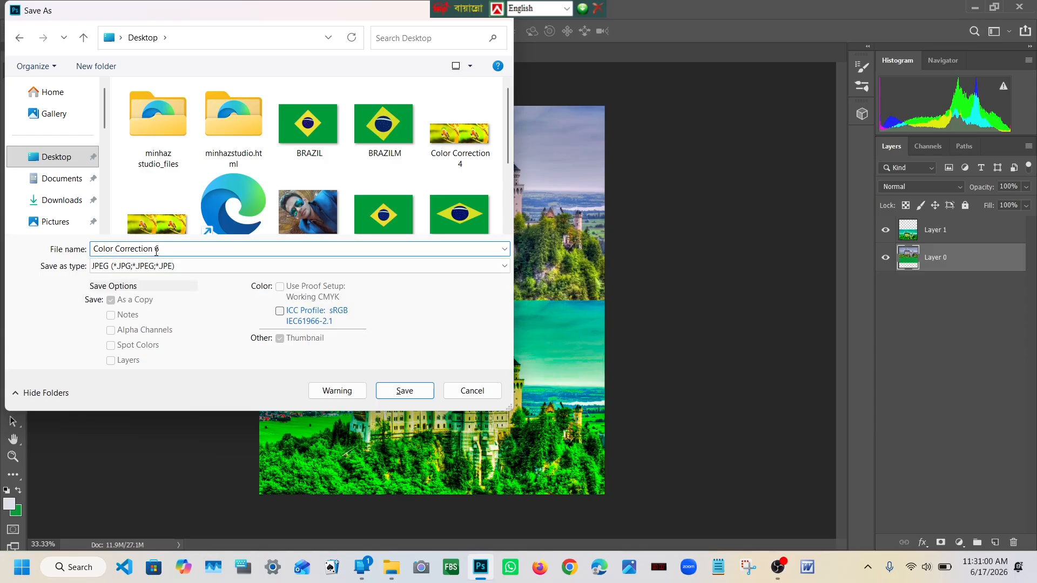
click(403, 390)
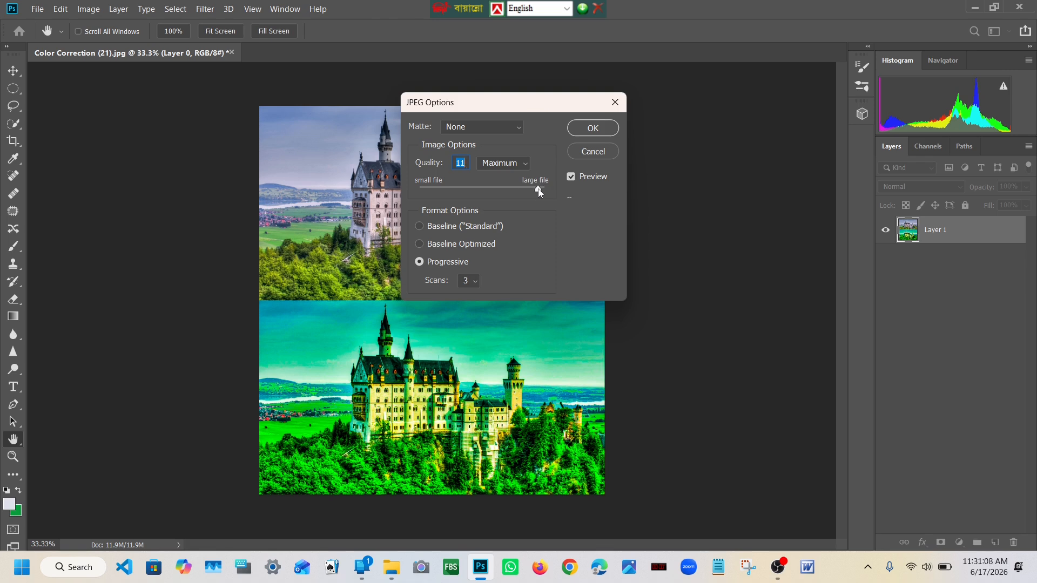
drag(531, 192, 546, 189)
click(592, 128)
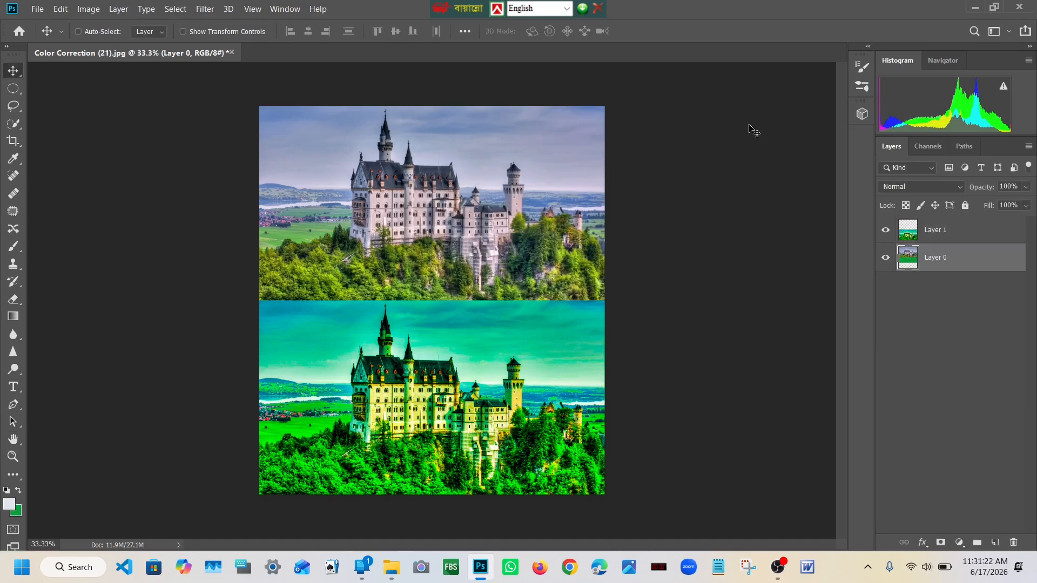
Step: Minimize the image editor and the Color correction folder window to reveal the desktop
click(974, 8)
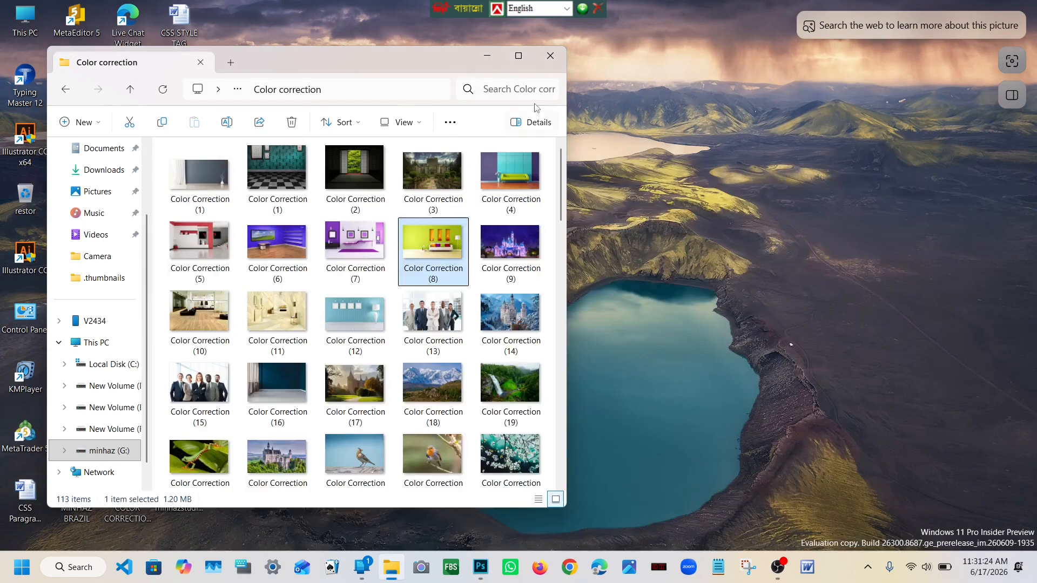
click(487, 56)
right_click(502, 137)
click(503, 138)
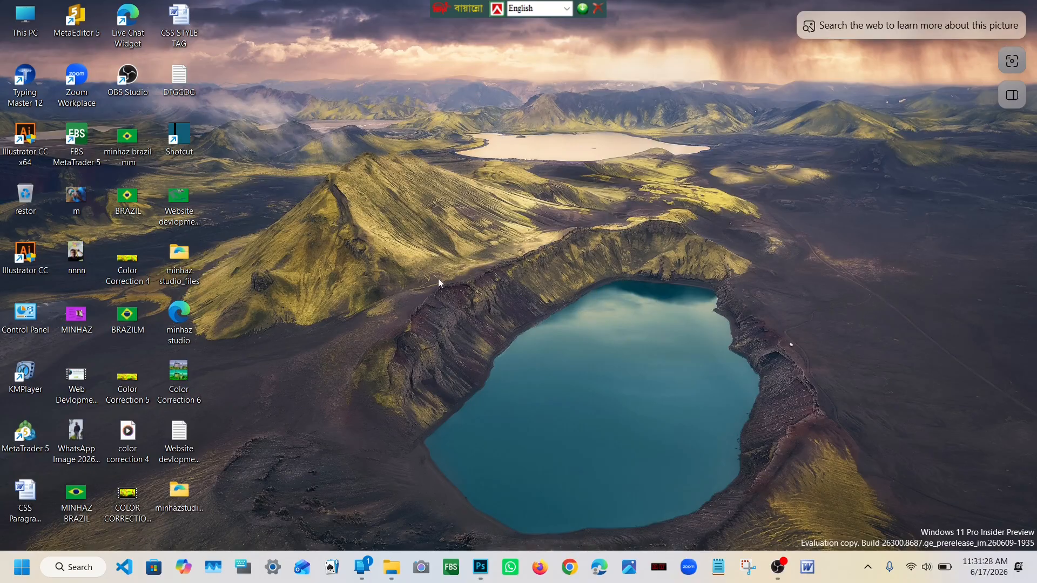
drag(181, 383, 622, 379)
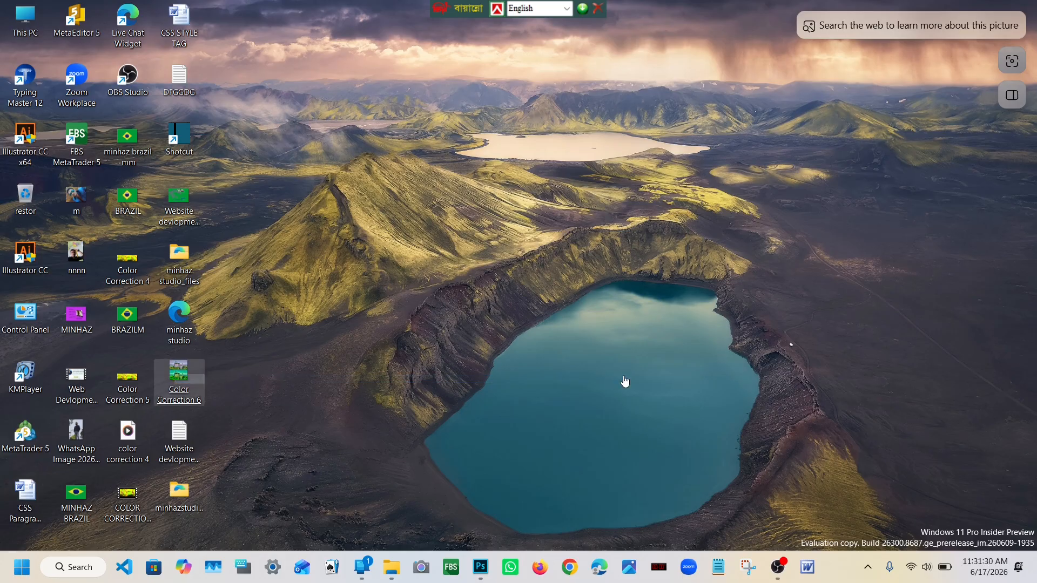
click(374, 234)
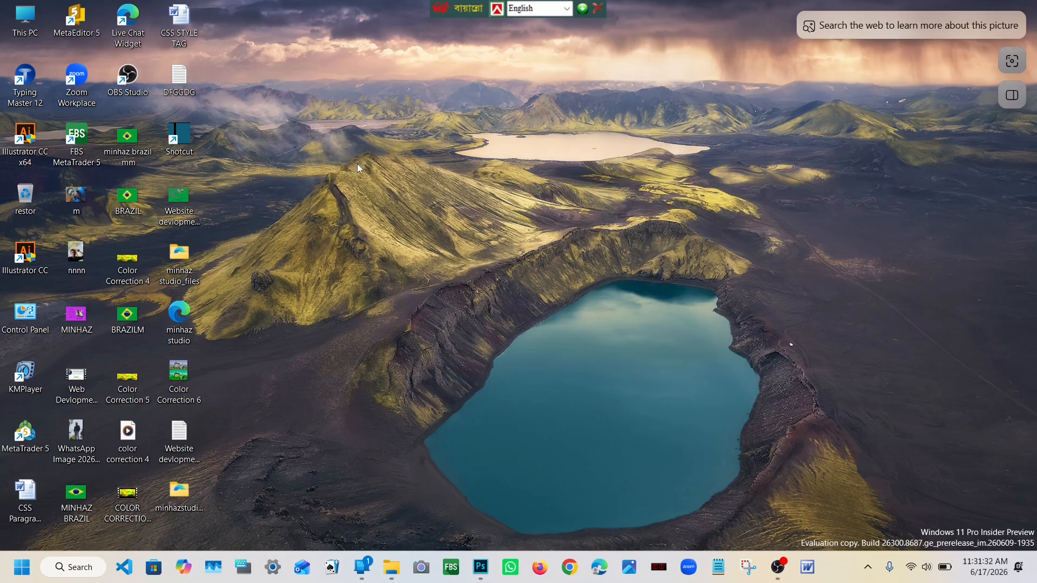
right_click(388, 205)
click(388, 205)
double_click(179, 373)
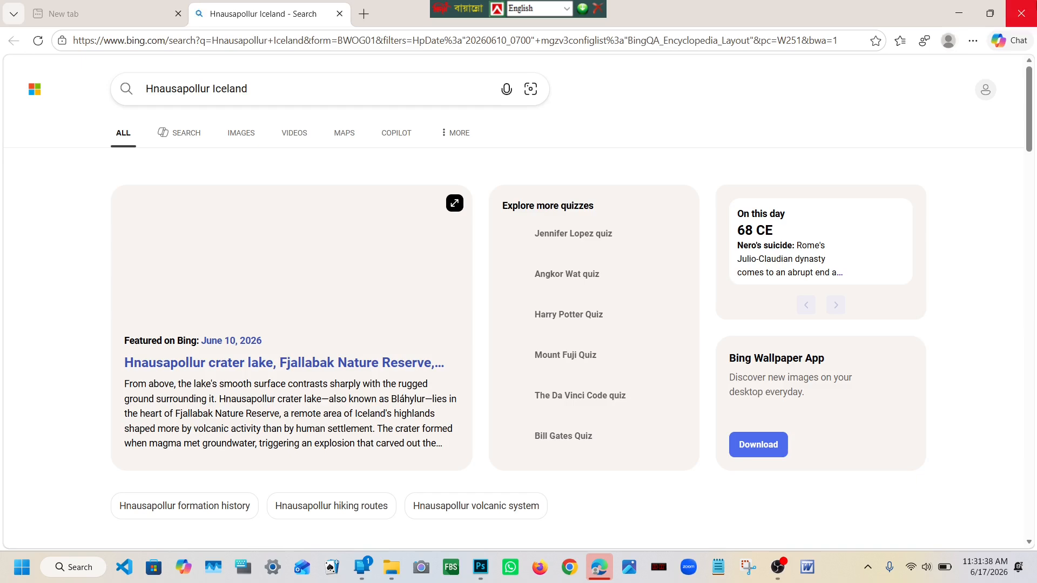
click(1020, 13)
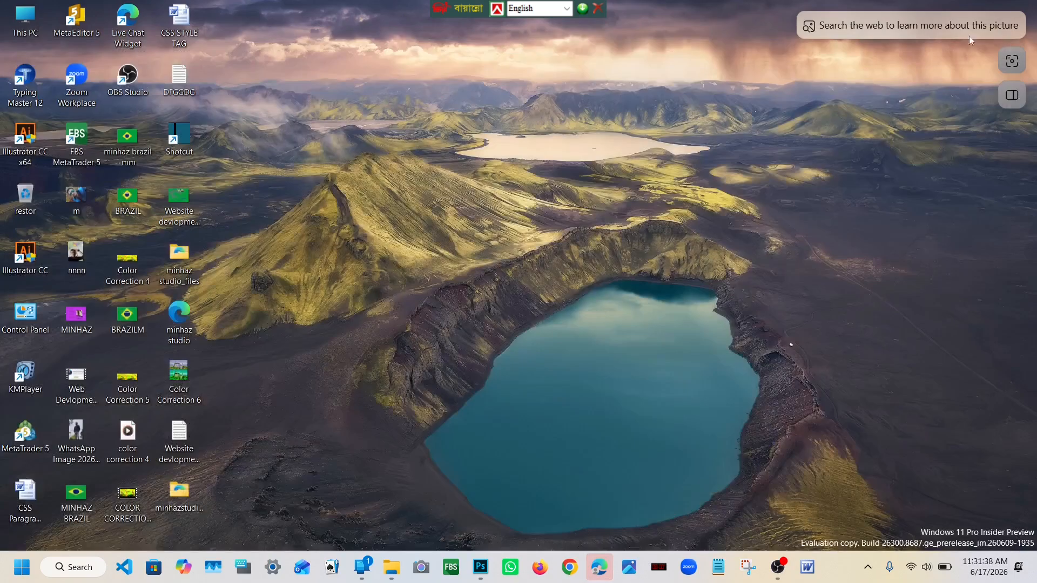
Step: Move the Color Correction 6 file to an empty area near the middle of the desktop and open it in the photo viewer
drag(191, 368, 498, 247)
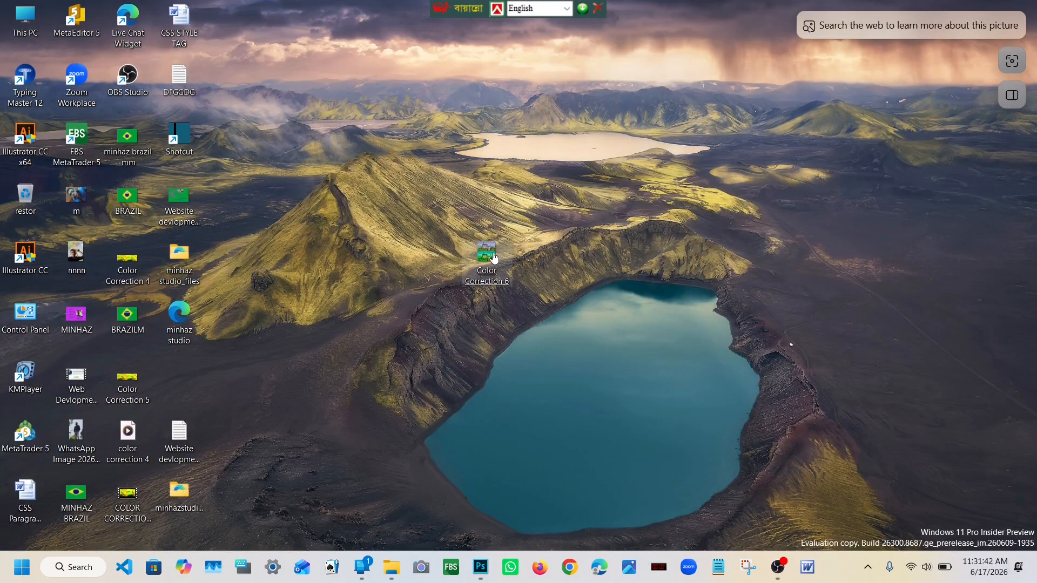
click(492, 256)
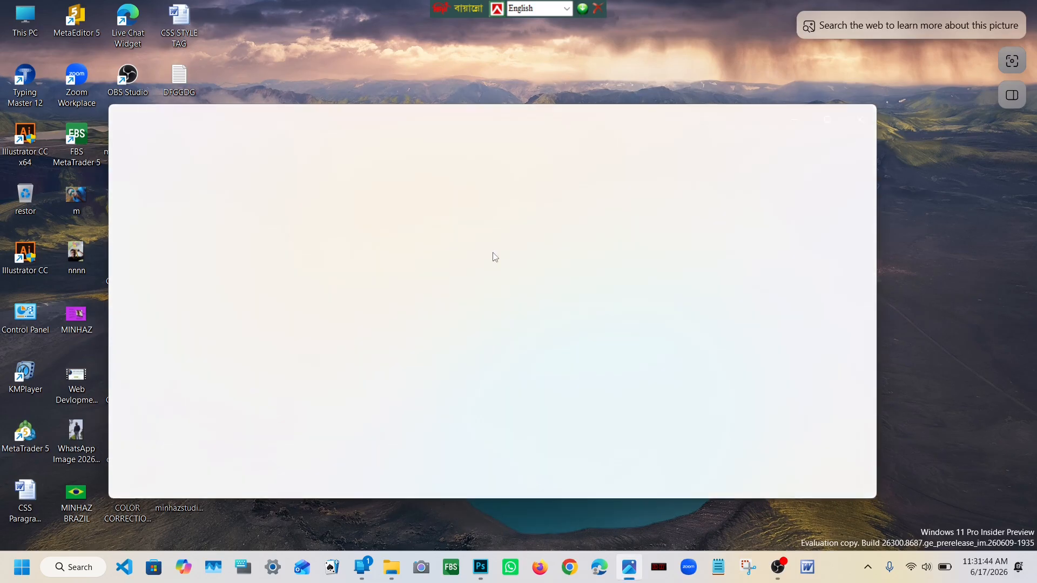
drag(490, 118, 536, 103)
Step: Examine both castle versions in the saved Color Correction 6 image at several magnifications, and minimize the viewer
scroll(543, 310, up, 5)
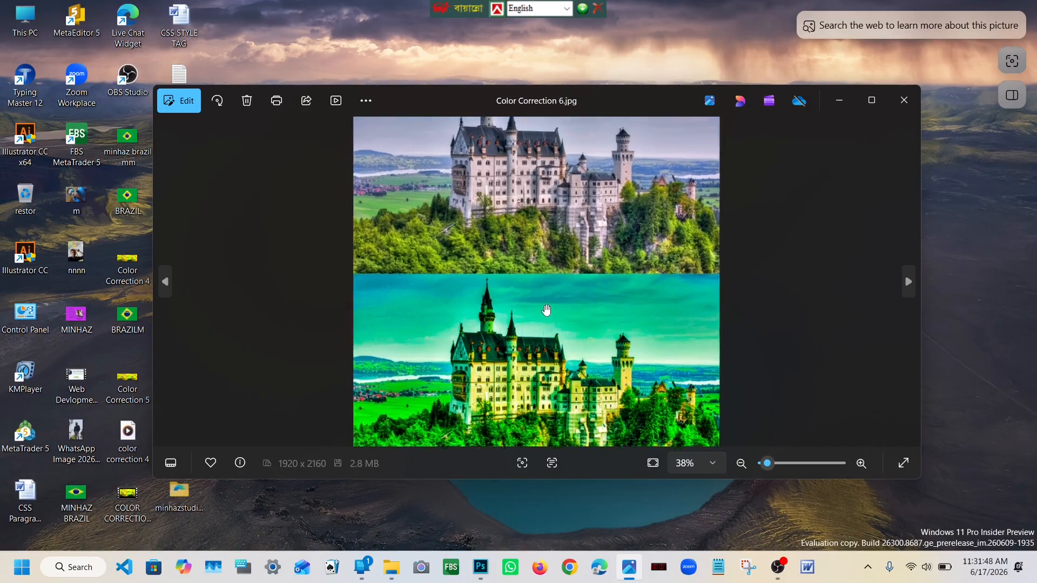
scroll(543, 312, down, 3)
scroll(543, 312, up, 2)
scroll(544, 312, down, 2)
scroll(553, 404, up, 1)
scroll(553, 404, up, 6)
scroll(554, 389, down, 3)
scroll(554, 389, down, 3)
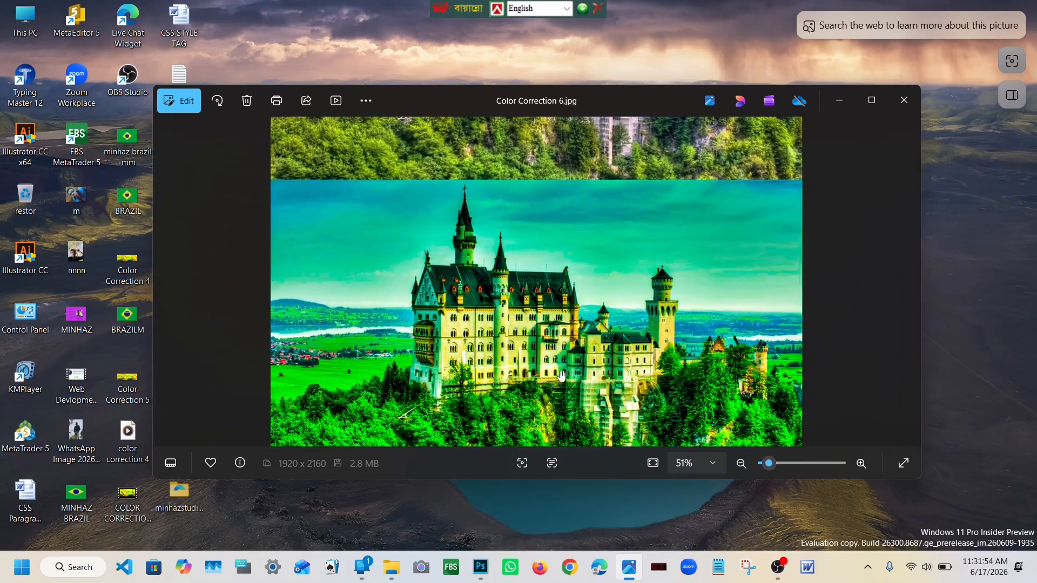
scroll(534, 221, up, 3)
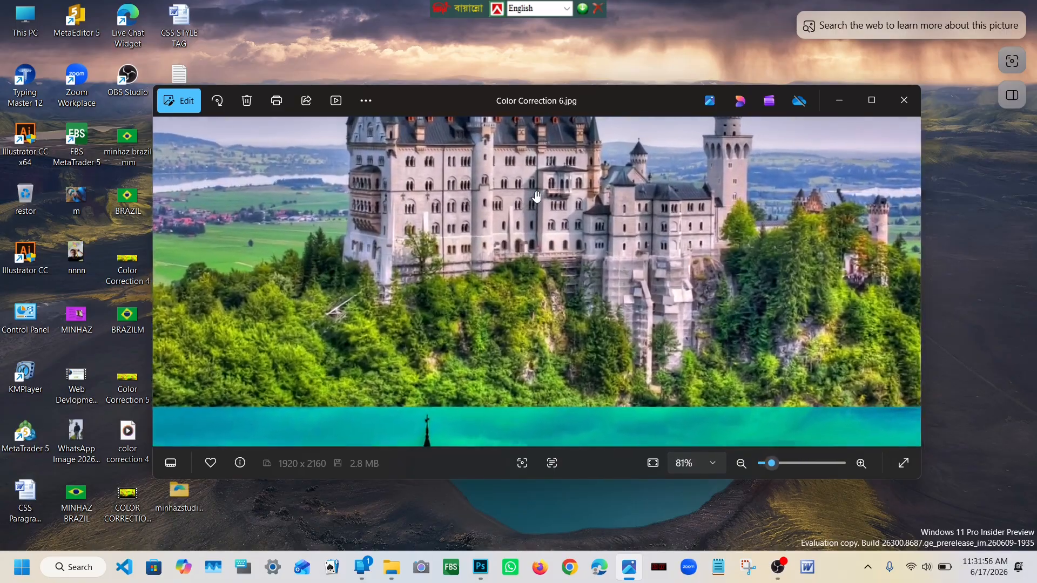
scroll(536, 205, down, 4)
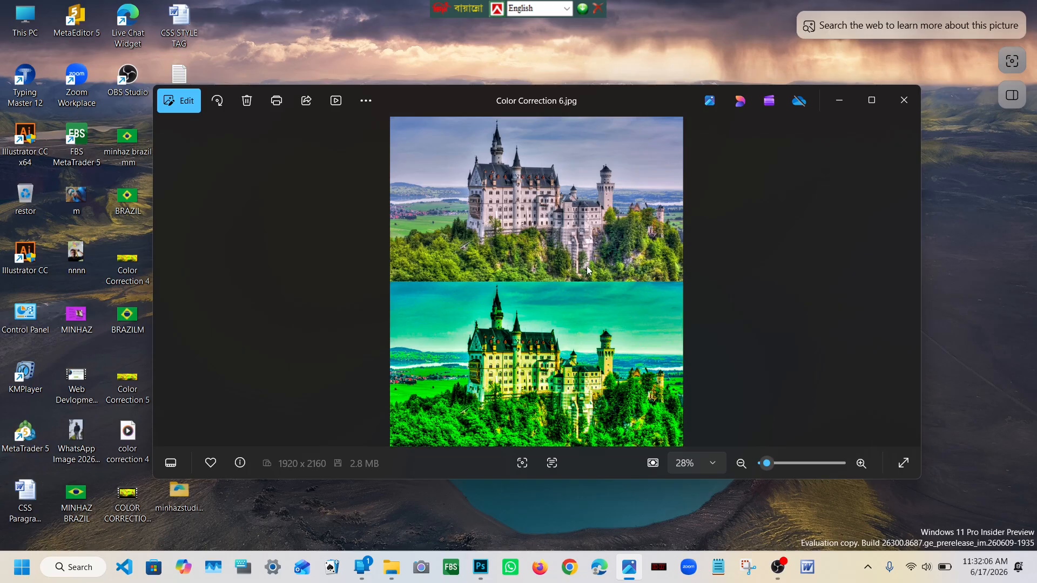
click(843, 108)
right_click(680, 54)
click(626, 87)
right_click(627, 90)
click(658, 139)
right_click(631, 129)
click(633, 131)
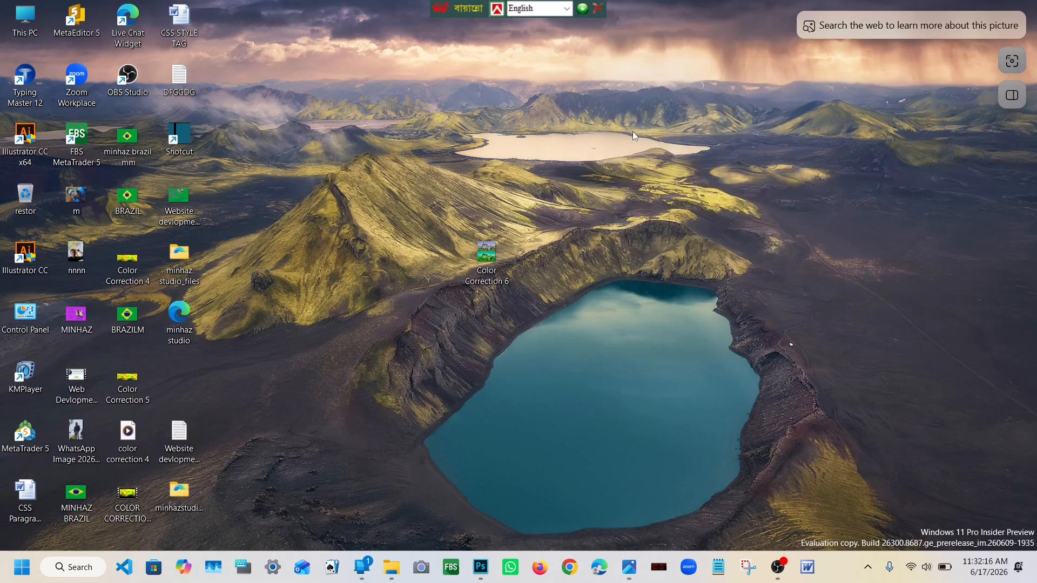